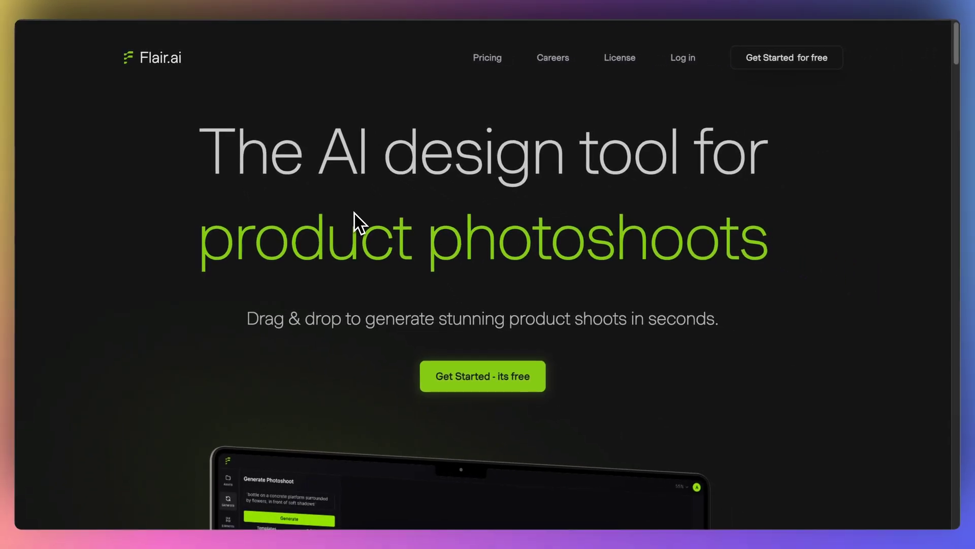
- Scroll the Flair.ai homepage past Explore templates and Stage scenes to the Mix & match demo
scroll(354, 213, "down", 10)
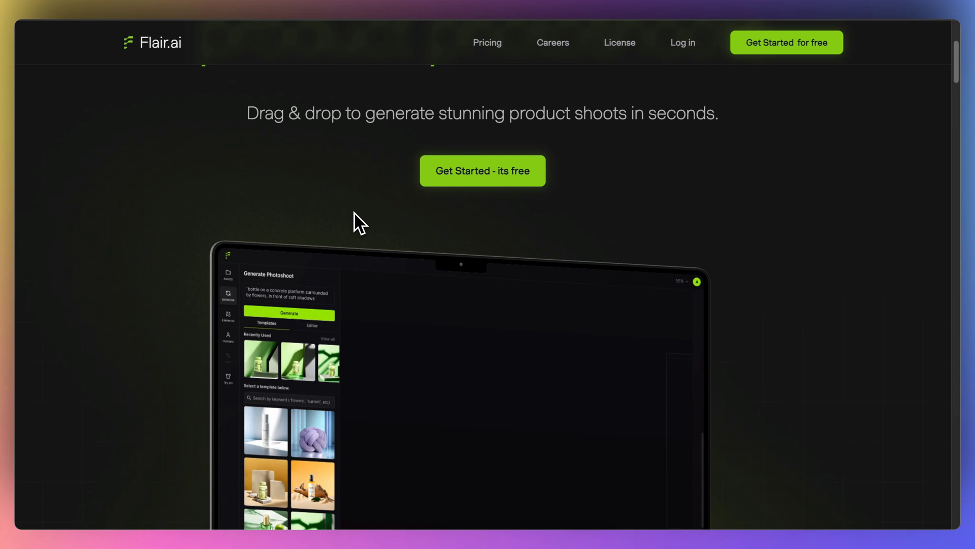
scroll(355, 213, "down", 10)
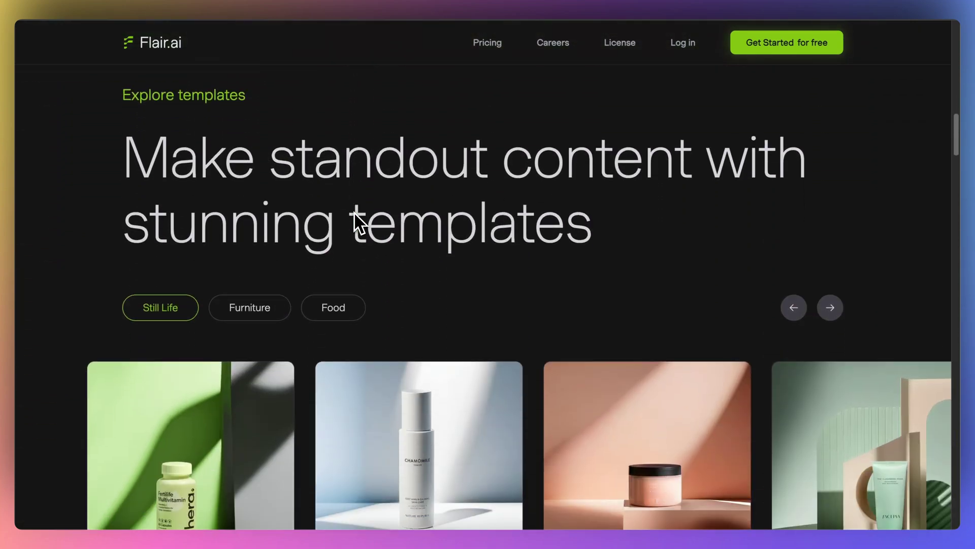
scroll(355, 214, "down", 10)
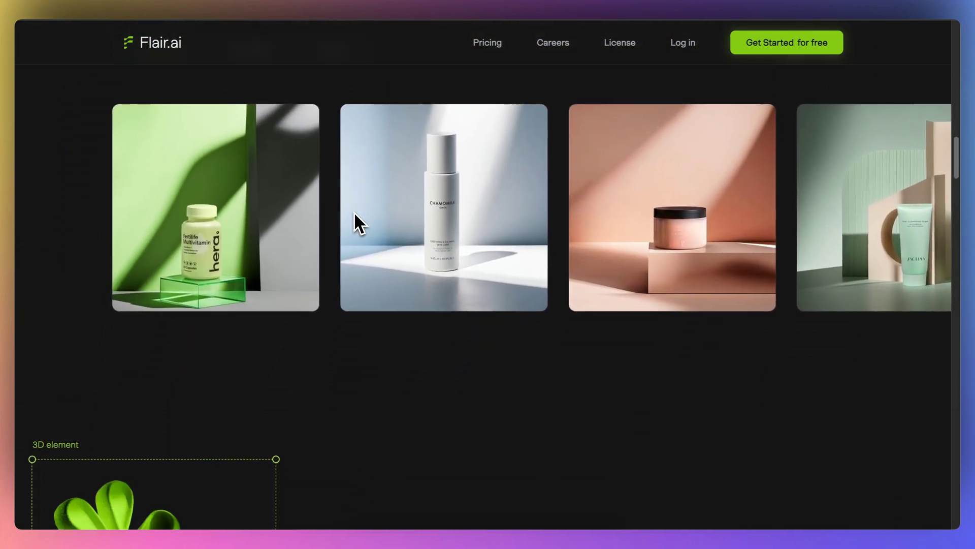
scroll(354, 213, "down", 10)
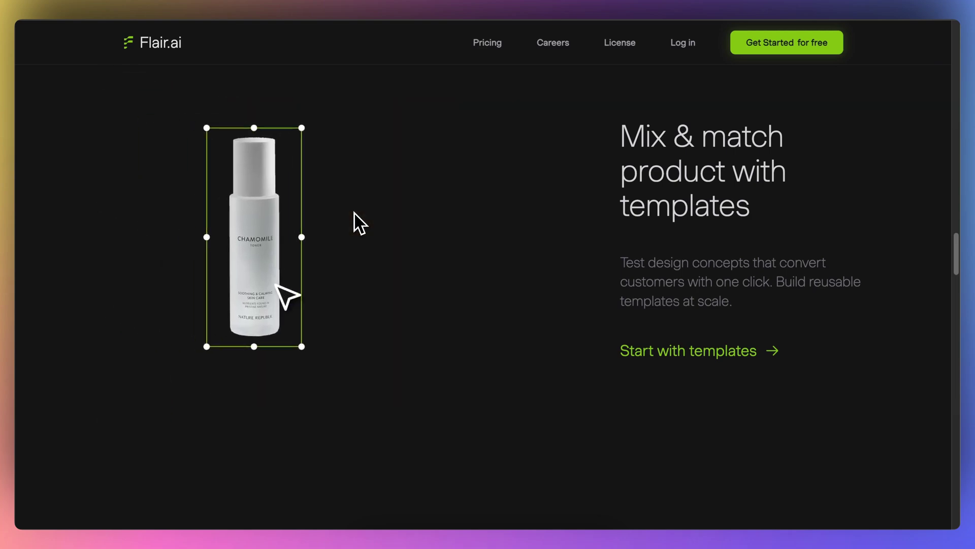
scroll(355, 213, "down", 2)
scroll(354, 213, "up", 1)
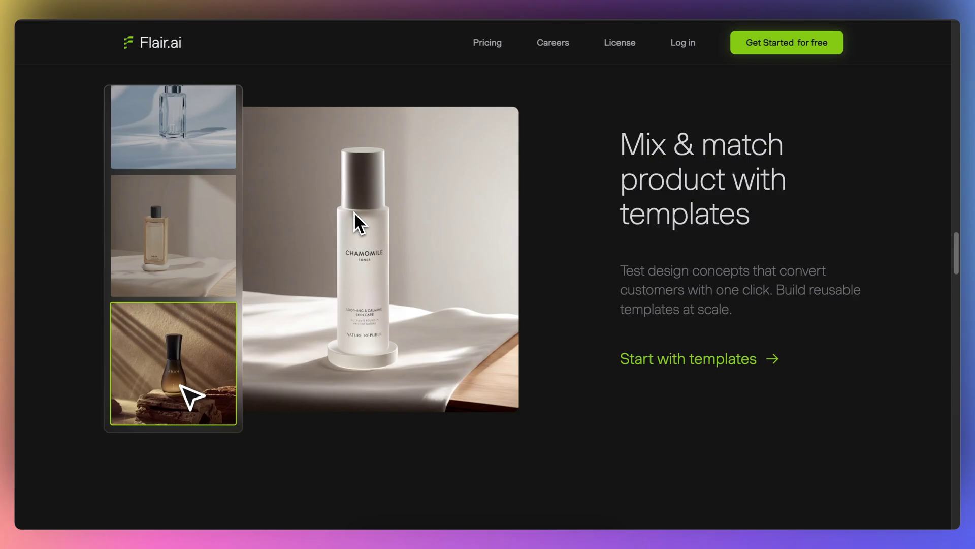
- Inspect the crystal ball and black tube props on the canvas, then select the black tube bottle
scroll(362, 218, "down", 10)
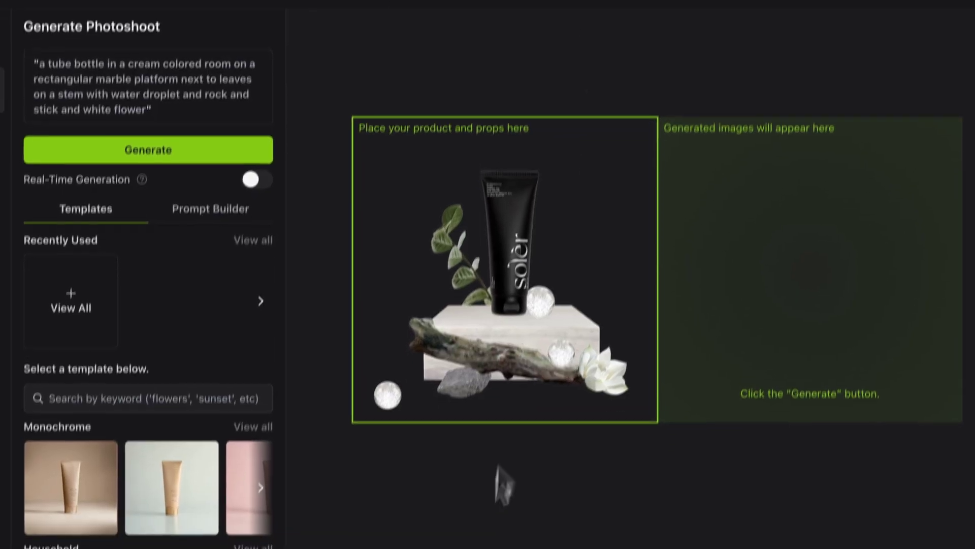
scroll(486, 529, "down", 1)
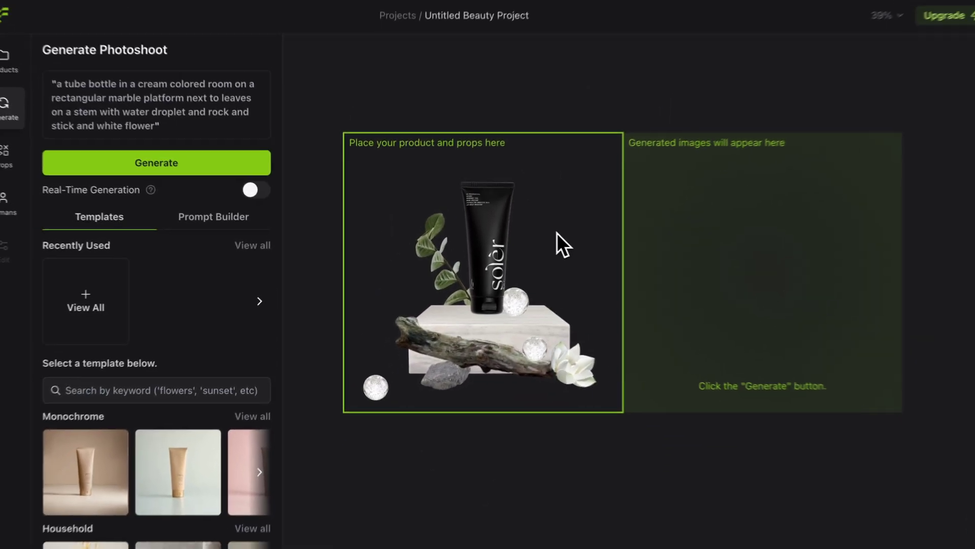
left_click(392, 362)
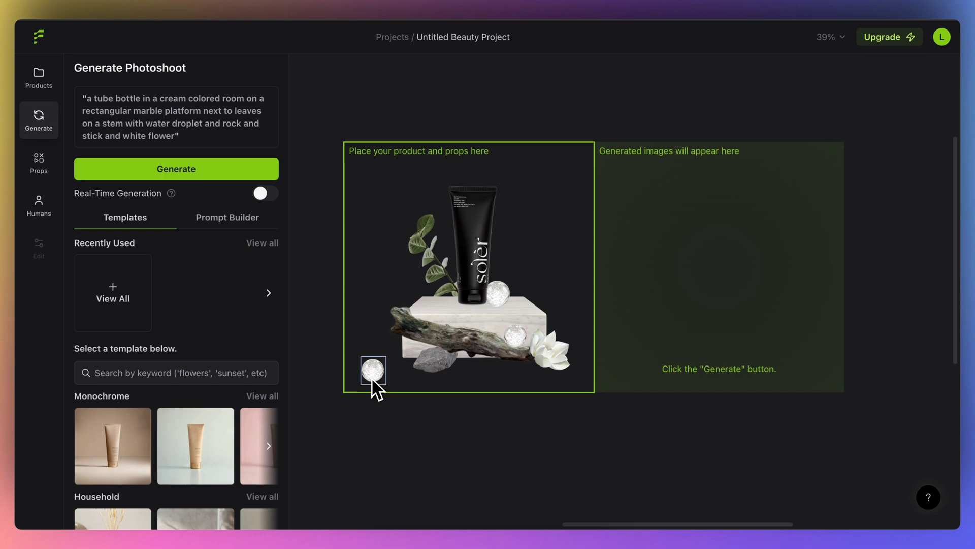
left_click(478, 269)
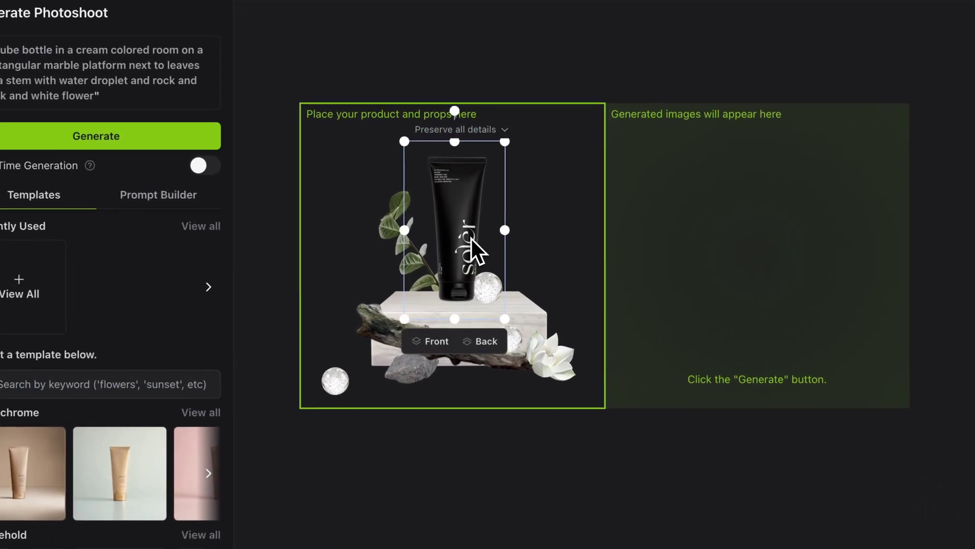
left_click(516, 397)
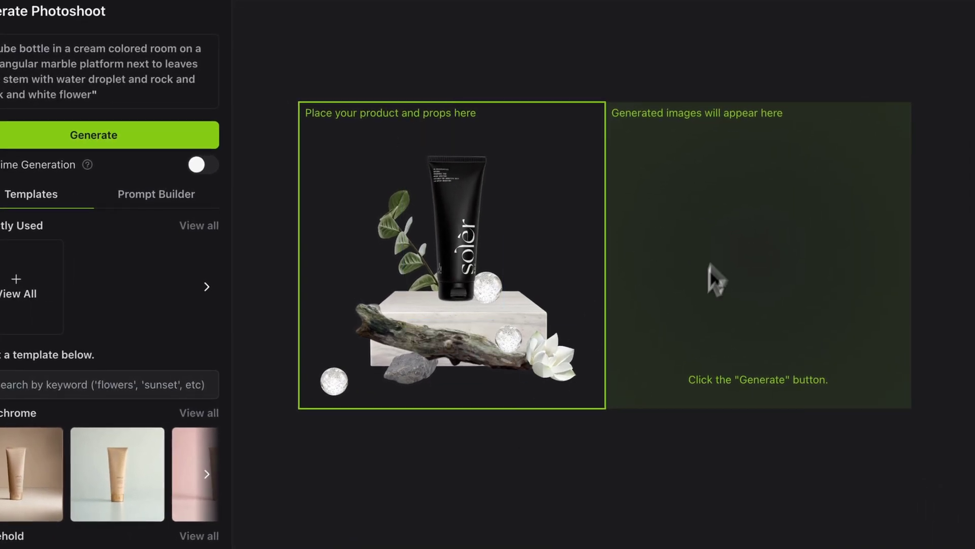
scroll(146, 285, "down", 10)
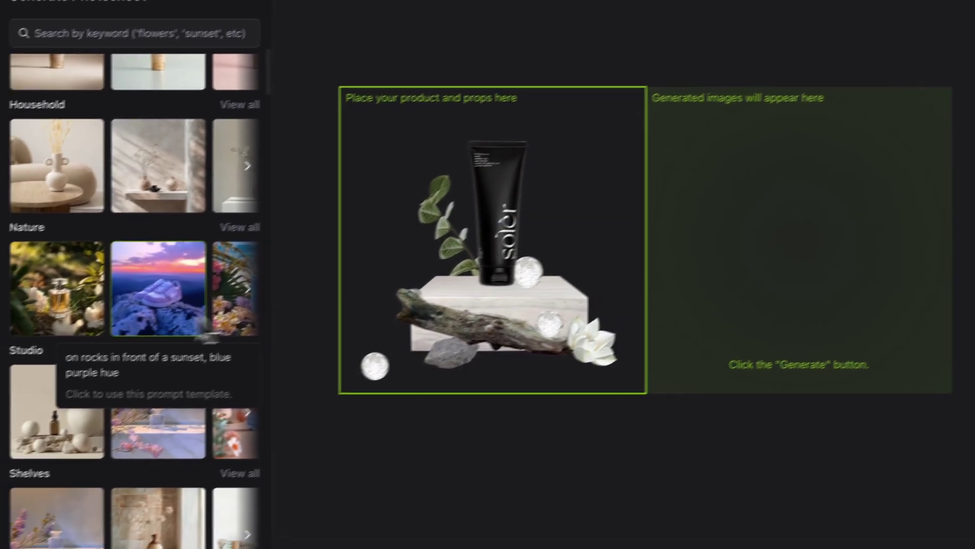
scroll(152, 325, "up", 10)
left_click(546, 189)
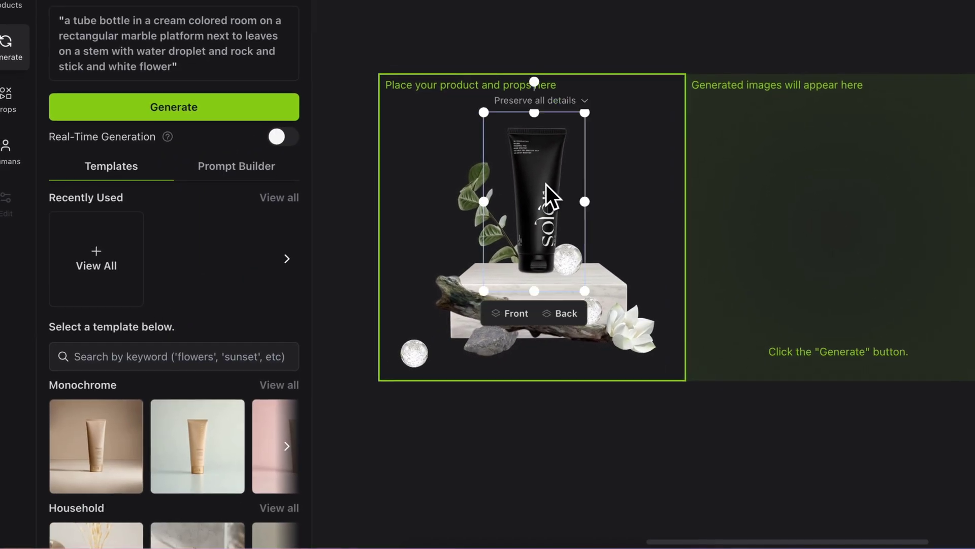
- Replace the black tube with the dropper bottle photo ffiJH5fUeN0-HD.png from Downloads
key("Delete")
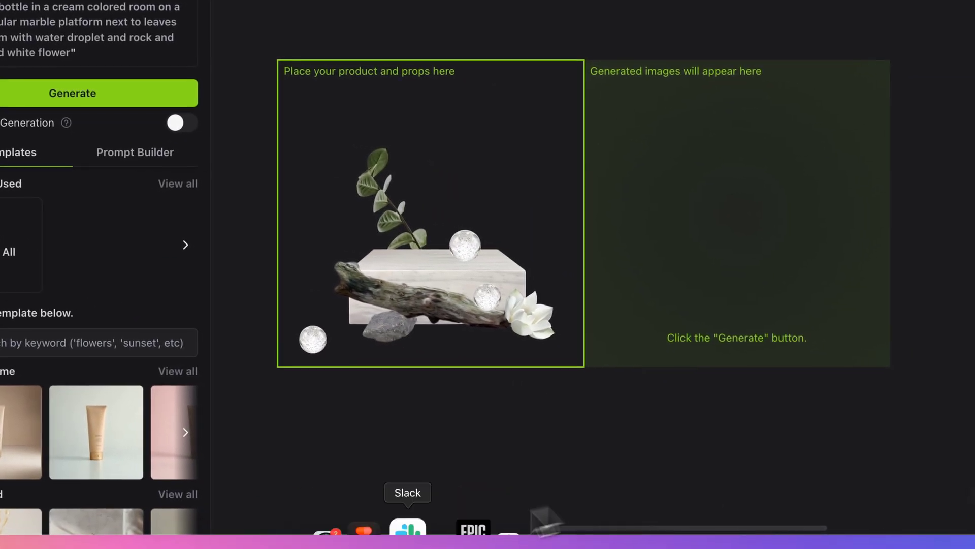
left_click(311, 546)
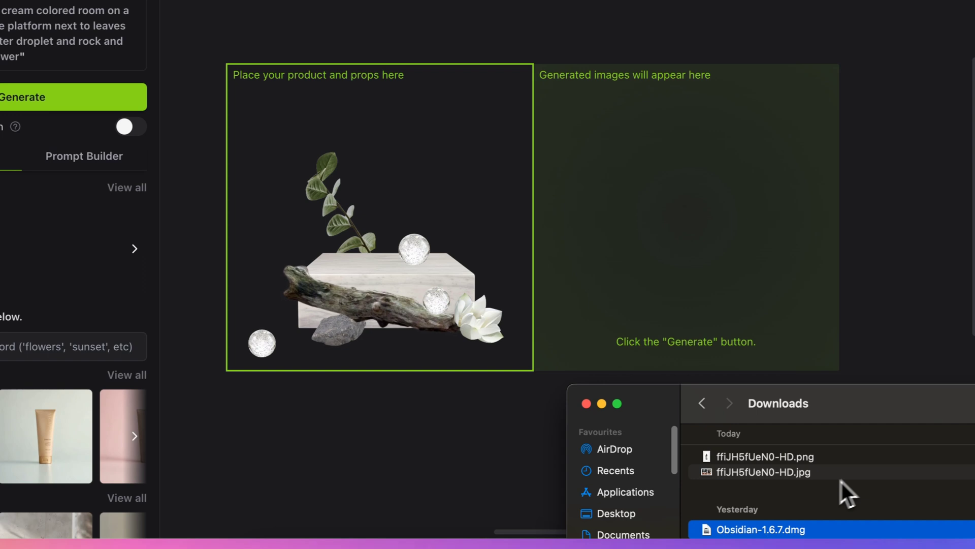
left_click(776, 458)
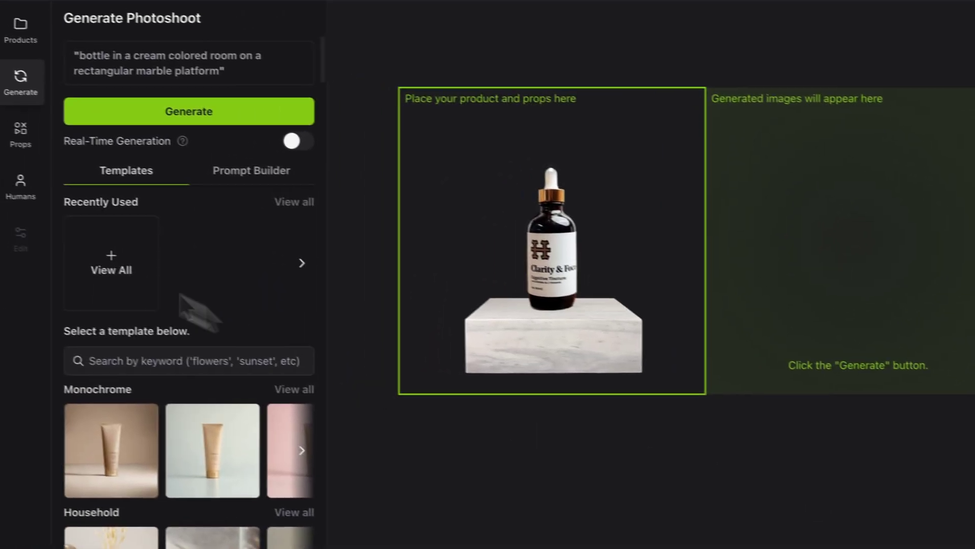
- Delete the marble platform from under the dropper bottle
left_click(58, 142)
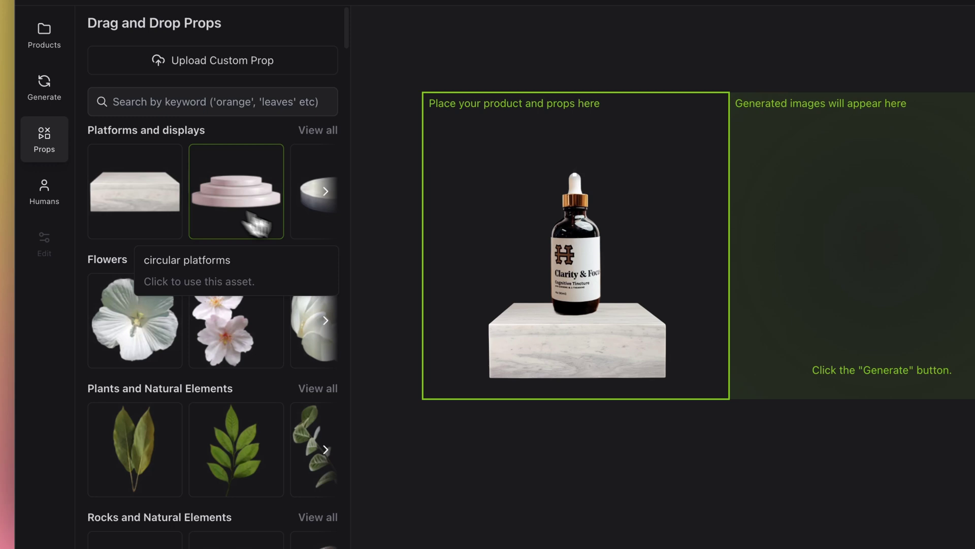
left_click(607, 351)
key("Delete")
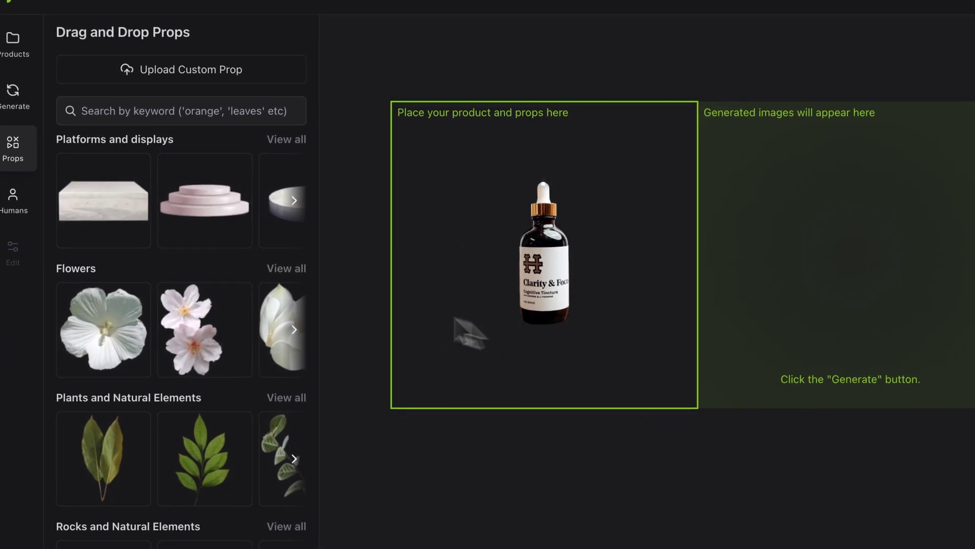
- Add the wooden cube from Platforms and displays and centre it in the scene
left_click(285, 141)
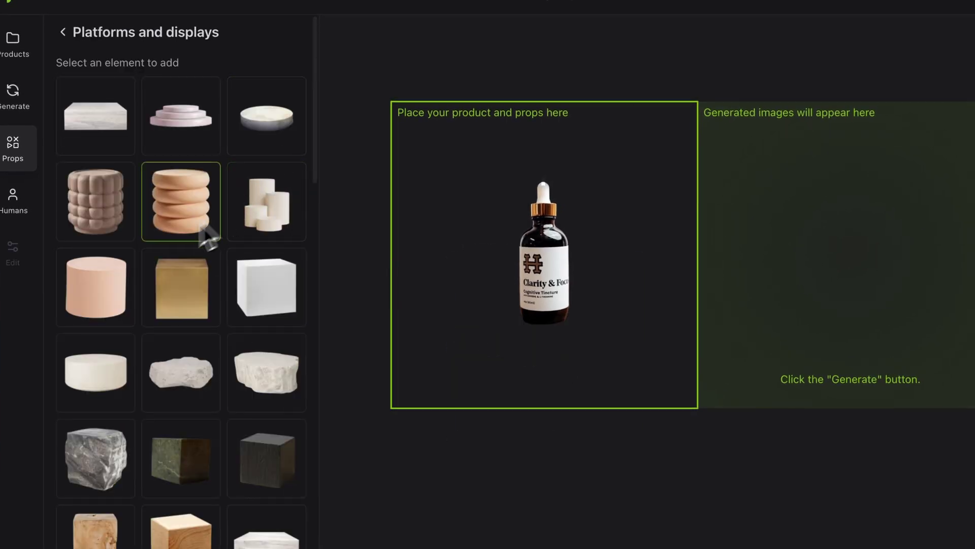
scroll(208, 236, "down", 5)
left_click(213, 293)
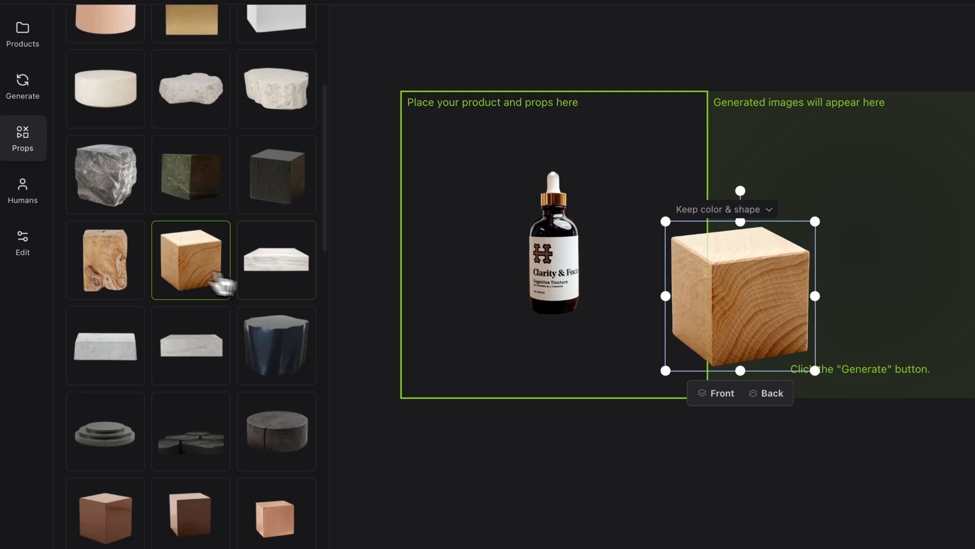
left_click_drag(716, 335, 566, 363)
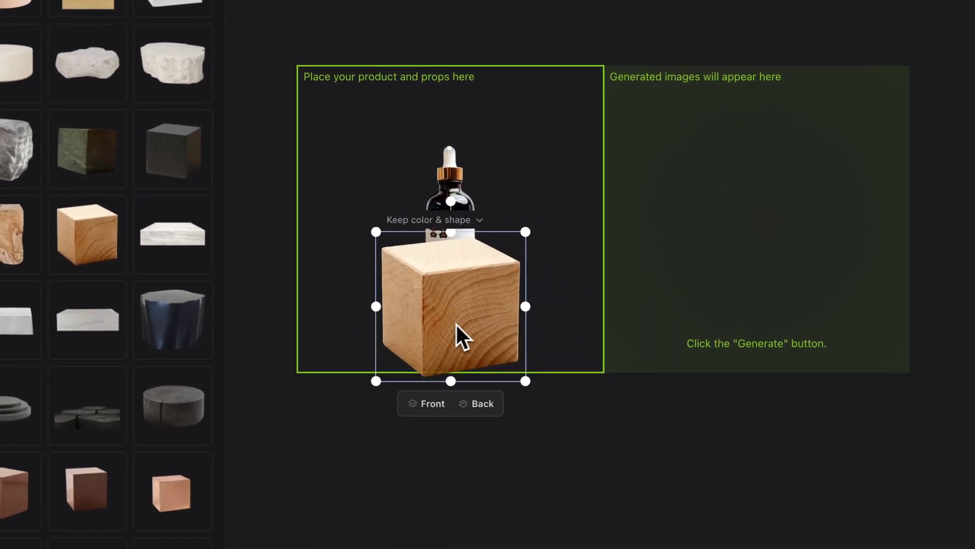
left_click(466, 394)
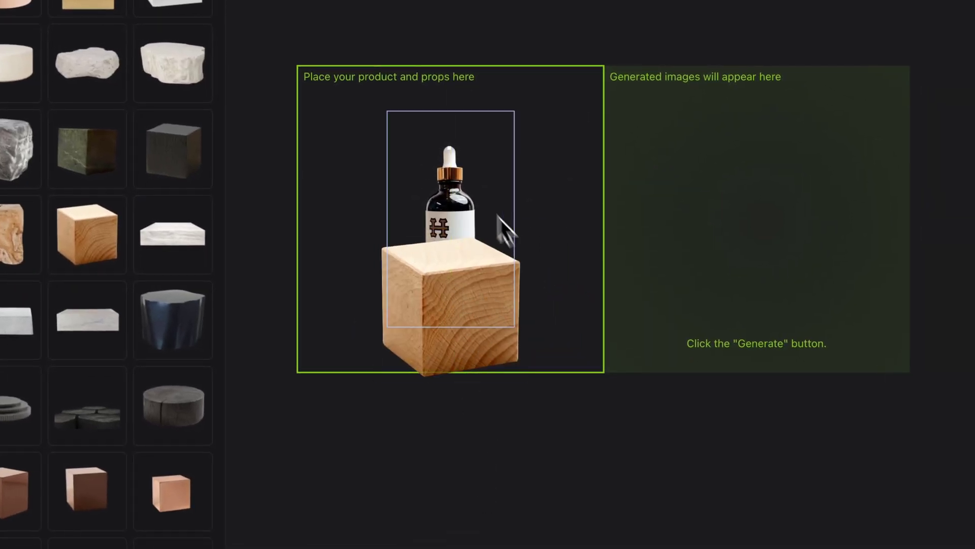
- Send the cube behind the bottle and set the bottle centred on top of it
left_click(462, 336)
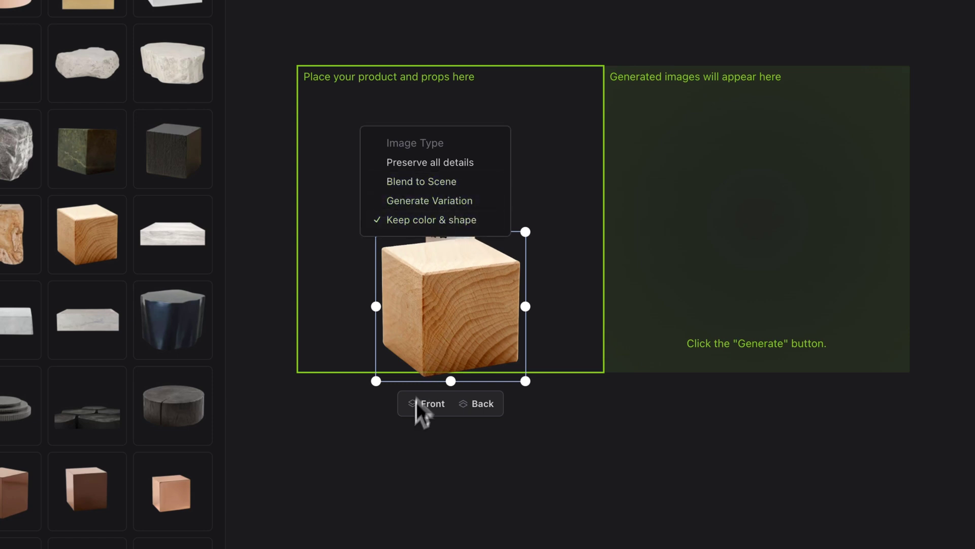
left_click(486, 411)
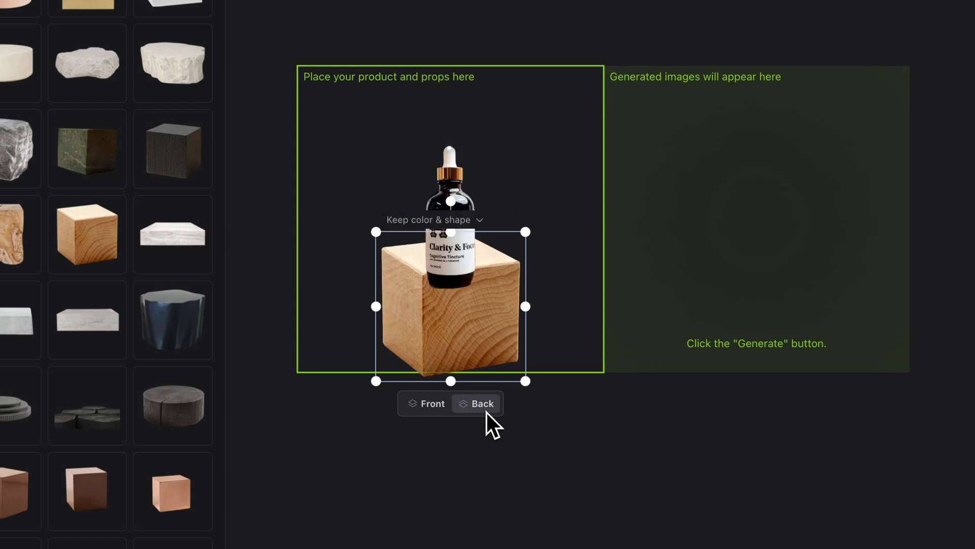
left_click(487, 441)
left_click_drag(452, 224, 452, 204)
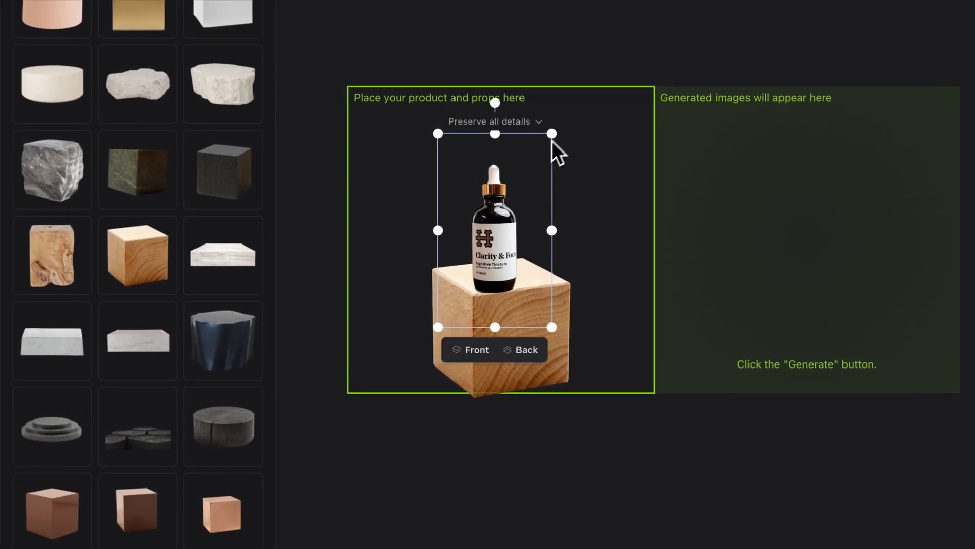
left_click_drag(553, 152, 510, 202)
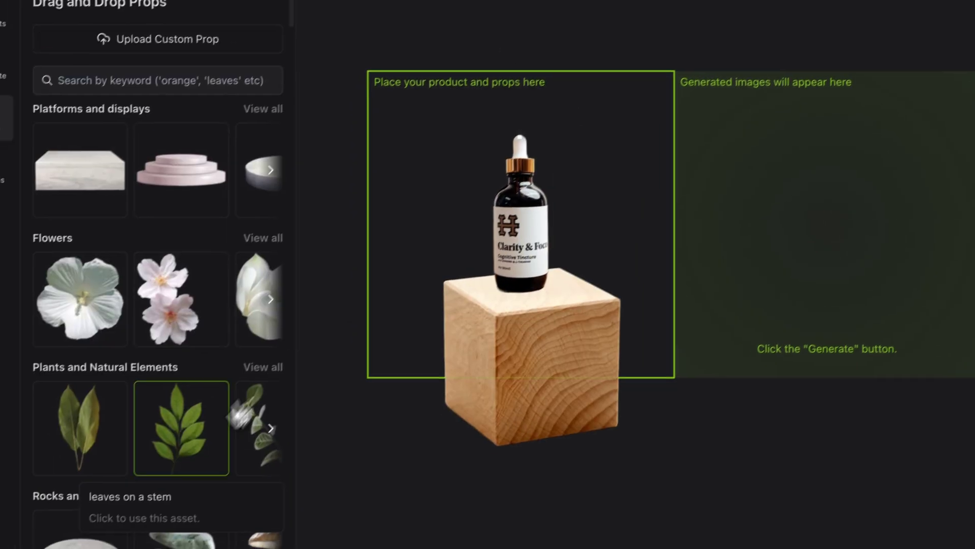
- Place the stacked rocks prop on the wooden cube and shrink it to fit
scroll(203, 424, "down", 4)
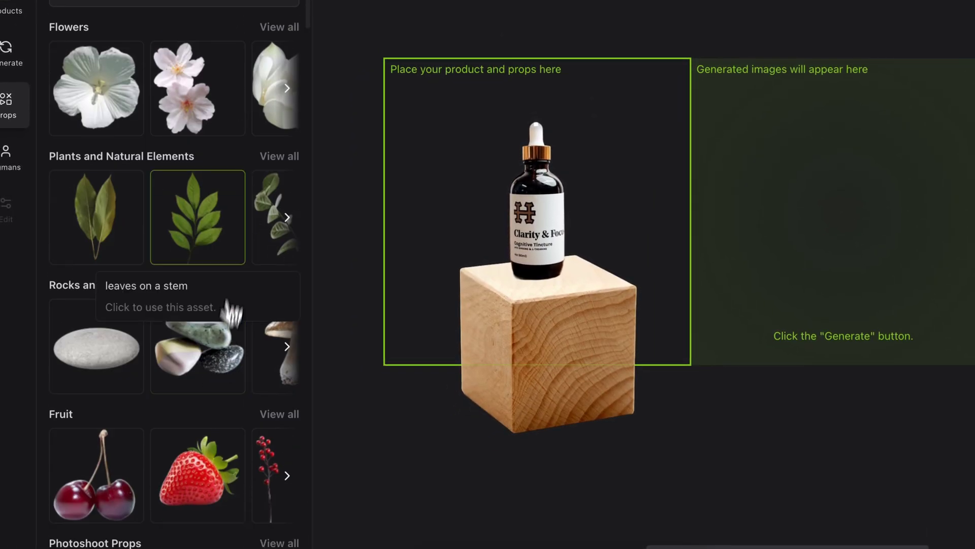
left_click(192, 365)
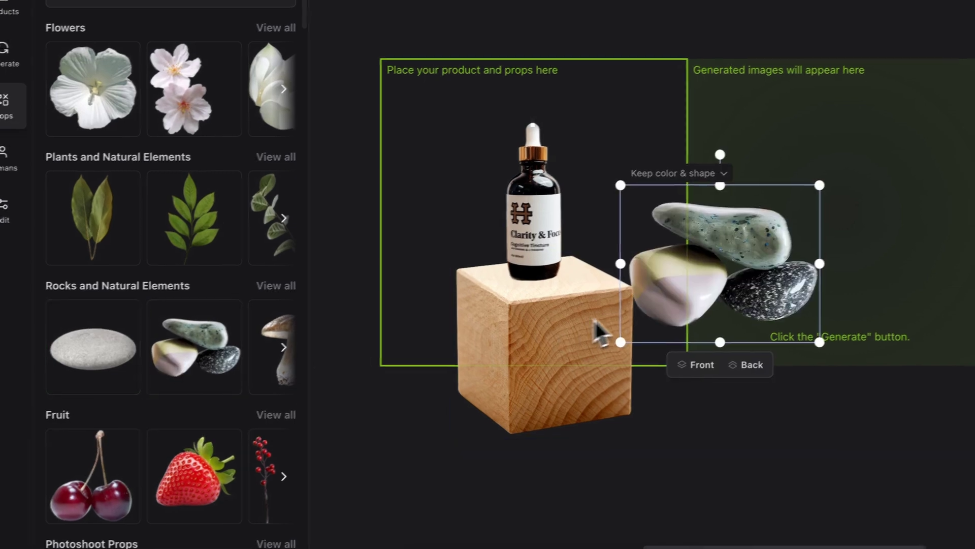
left_click_drag(641, 305, 507, 307)
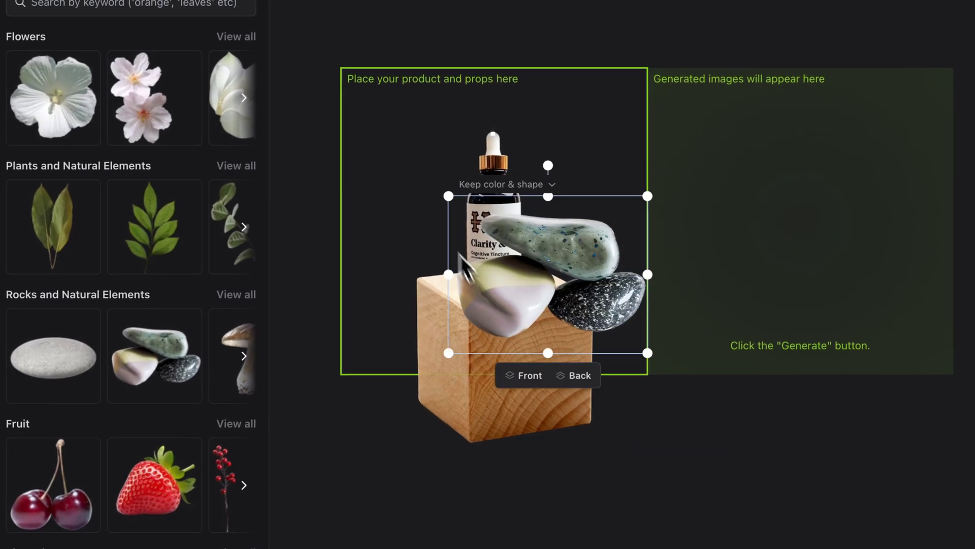
left_click_drag(488, 191, 579, 261)
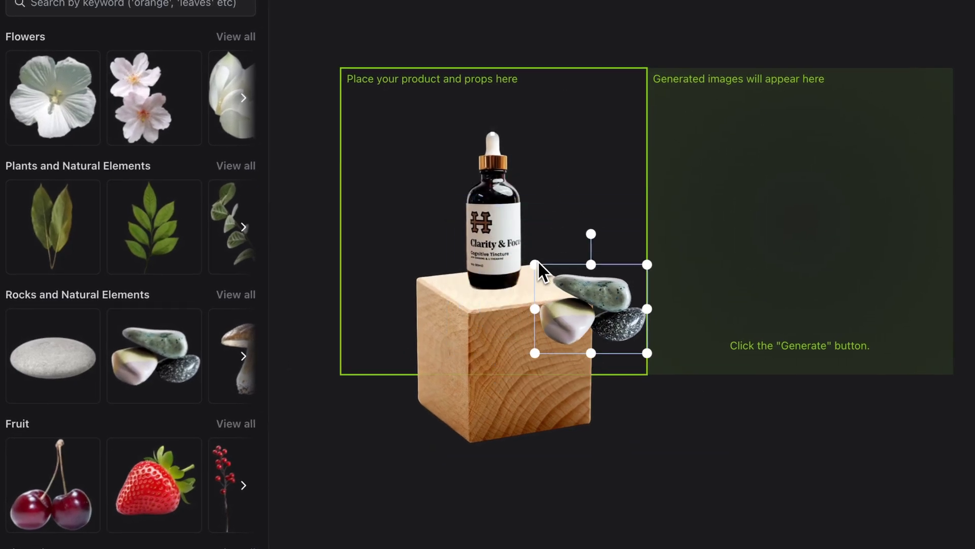
left_click(39, 127)
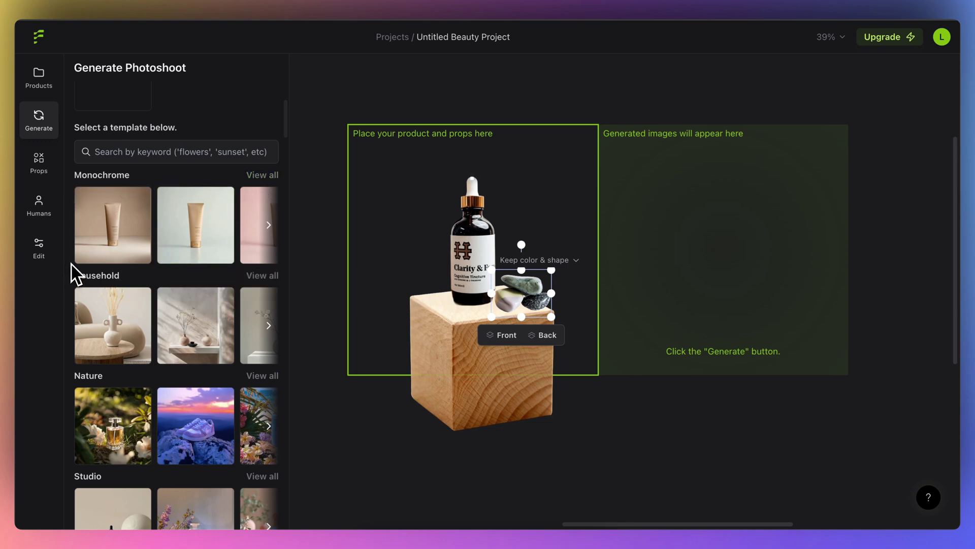
- Try the plain-wall shelf template, then show all Wine templates for the wine-cellar scene
scroll(80, 305, "down", 2)
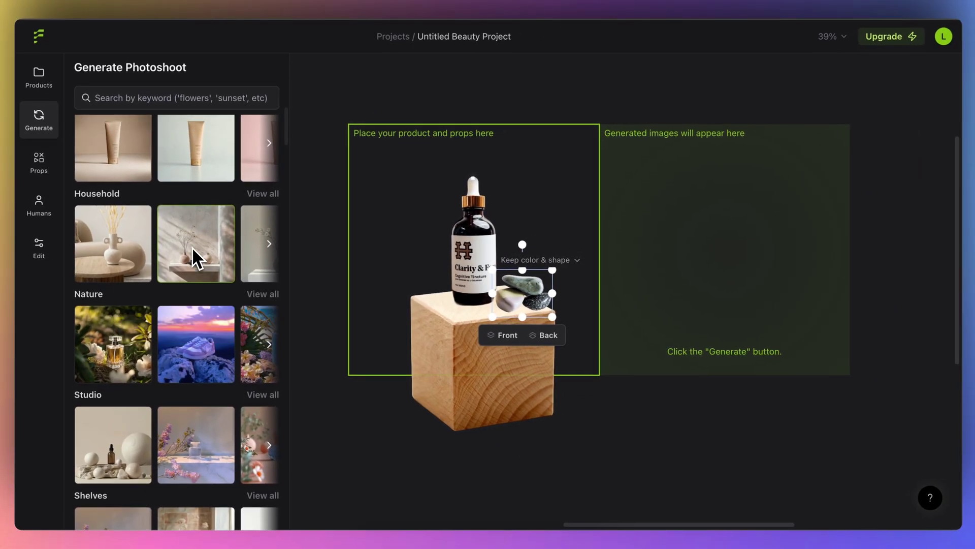
left_click(231, 236)
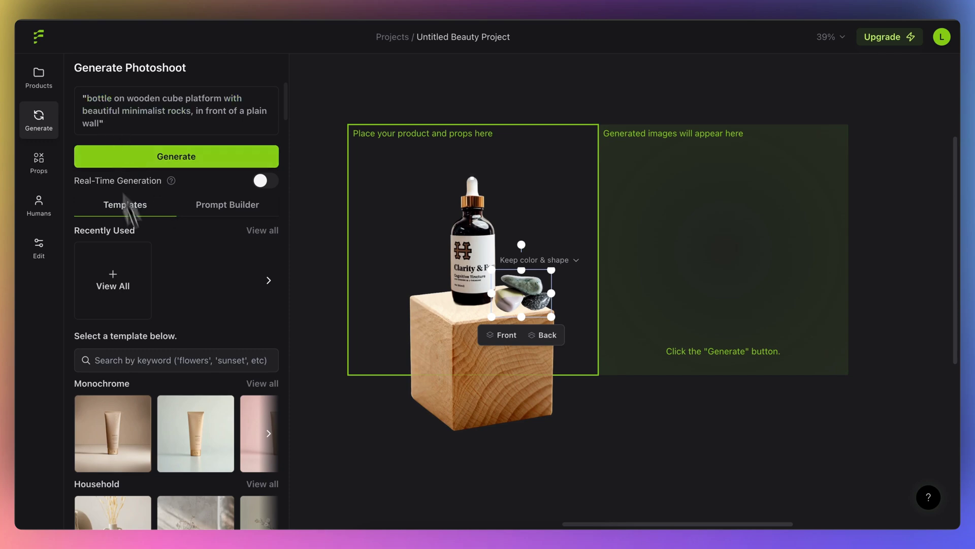
scroll(209, 330, "down", 10)
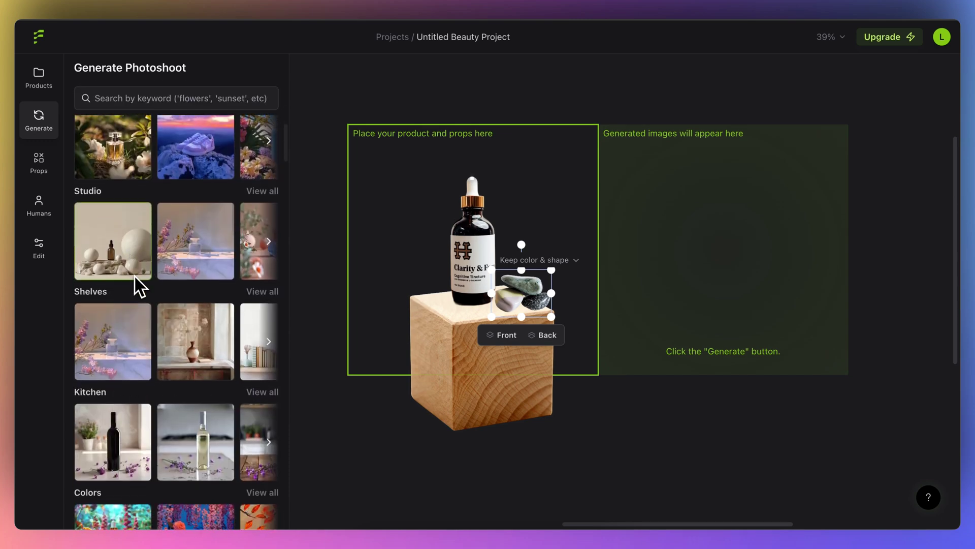
scroll(141, 287, "down", 6)
scroll(222, 354, "down", 1)
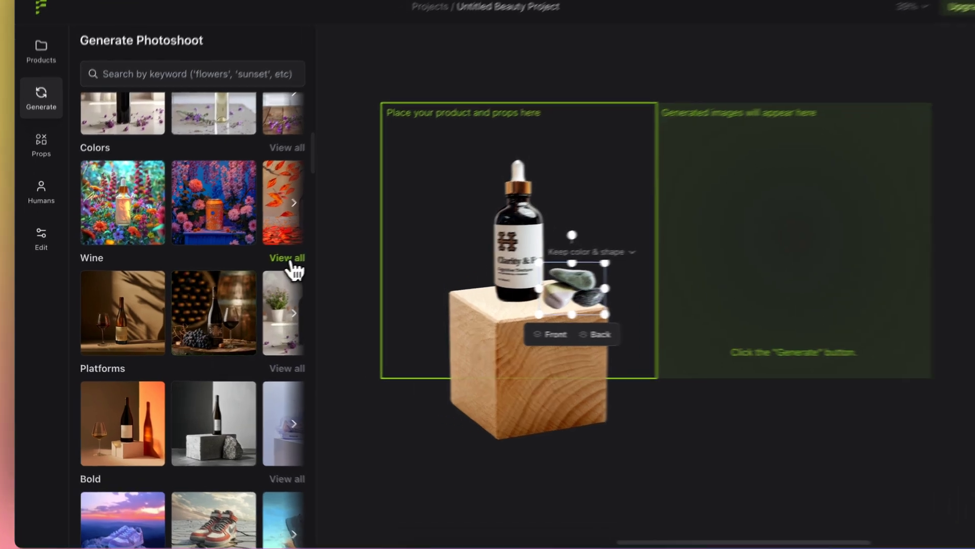
left_click(262, 265)
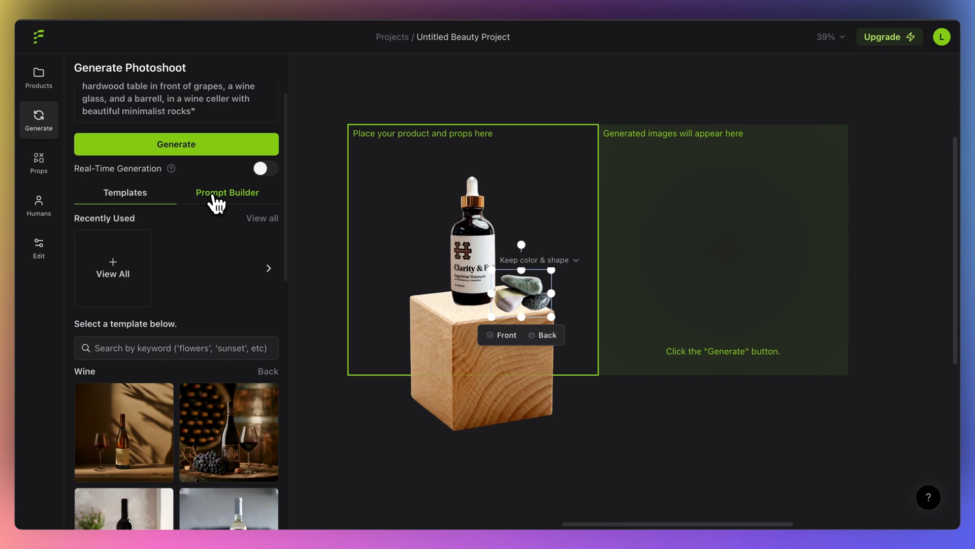
- Open Prompt Builder and review the bottle, wooden cube platform, hardwood table and rocks fields
left_click(215, 199)
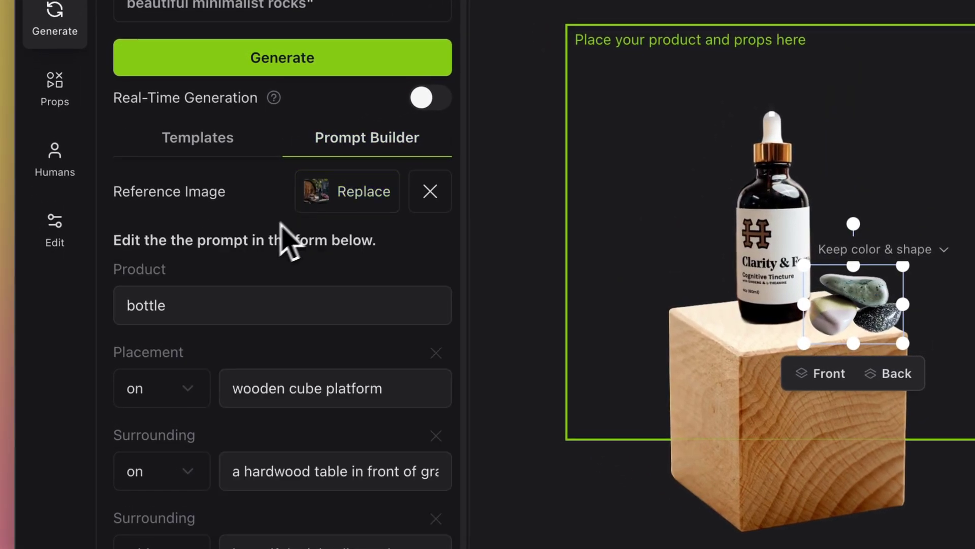
mouse_move(376, 209)
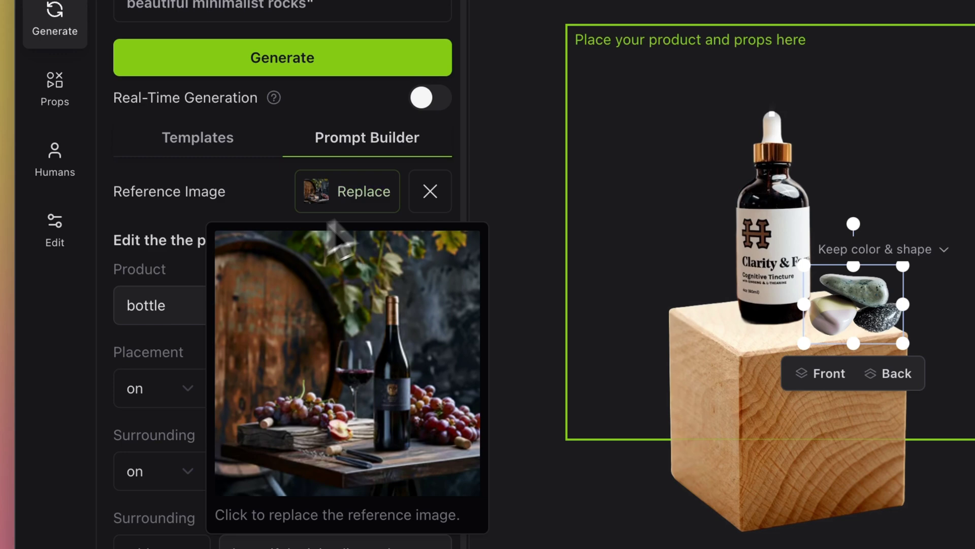
scroll(206, 374, "down", 3)
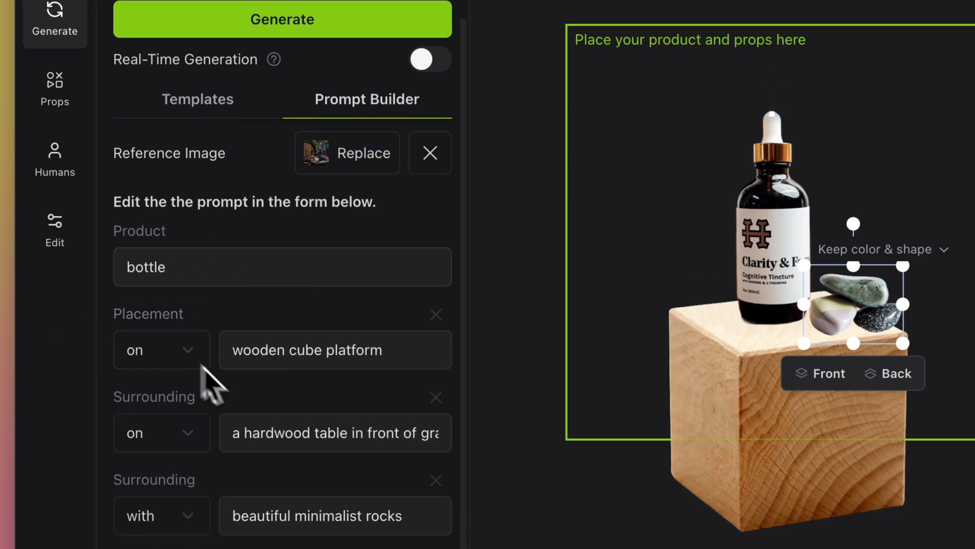
scroll(259, 406, "up", 4)
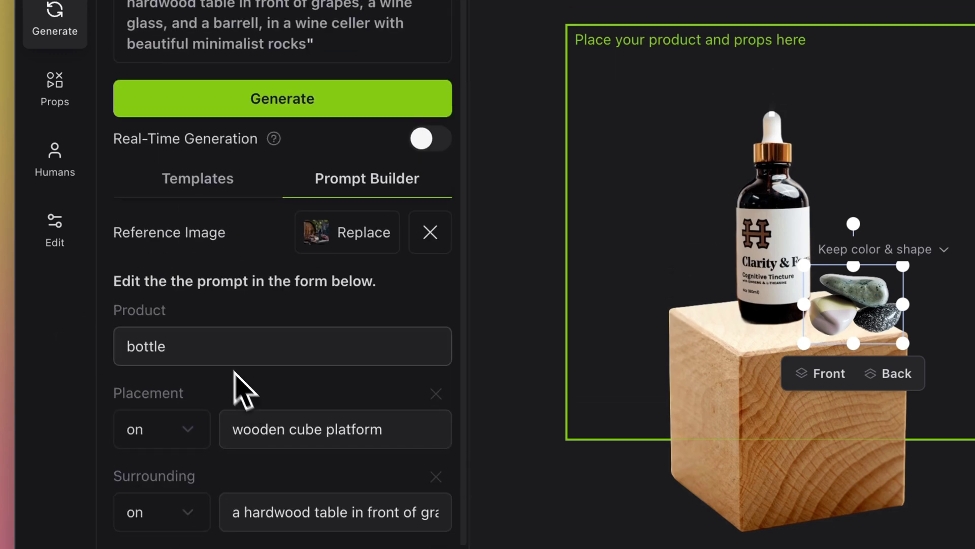
scroll(209, 378, "down", 1)
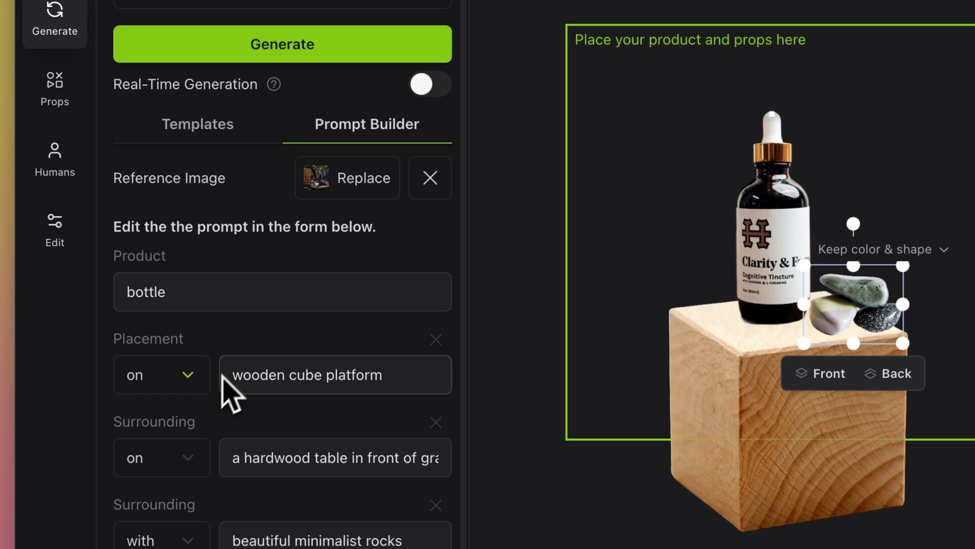
scroll(229, 401, "down", 3)
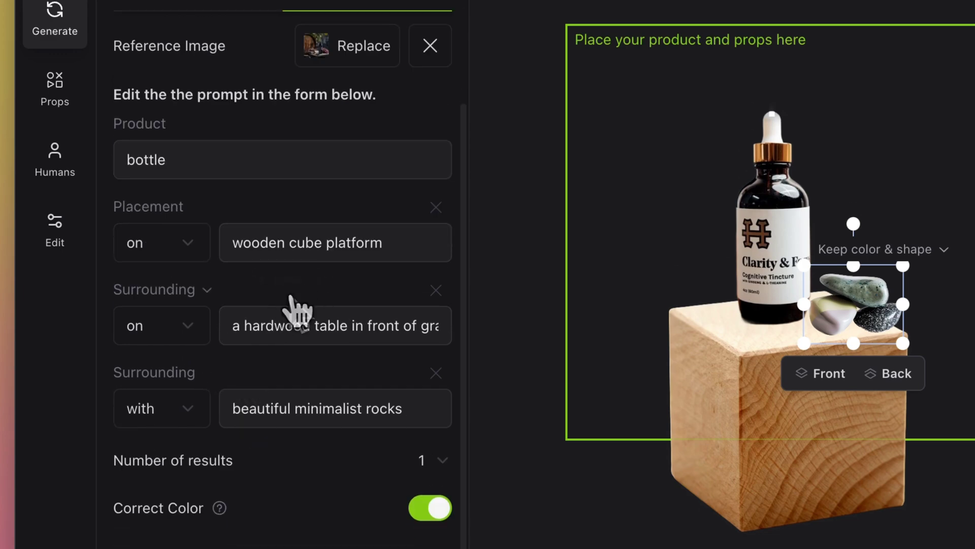
- Turn on Real-Time Generation and check the bottle's Preserve all details setting, leaving it unchanged
mouse_move(290, 297)
left_click(282, 277)
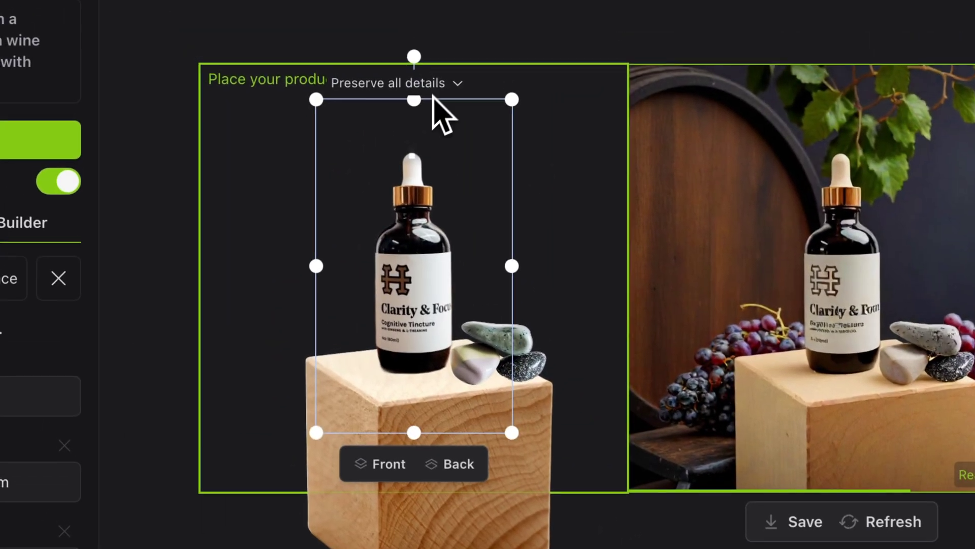
left_click(438, 91)
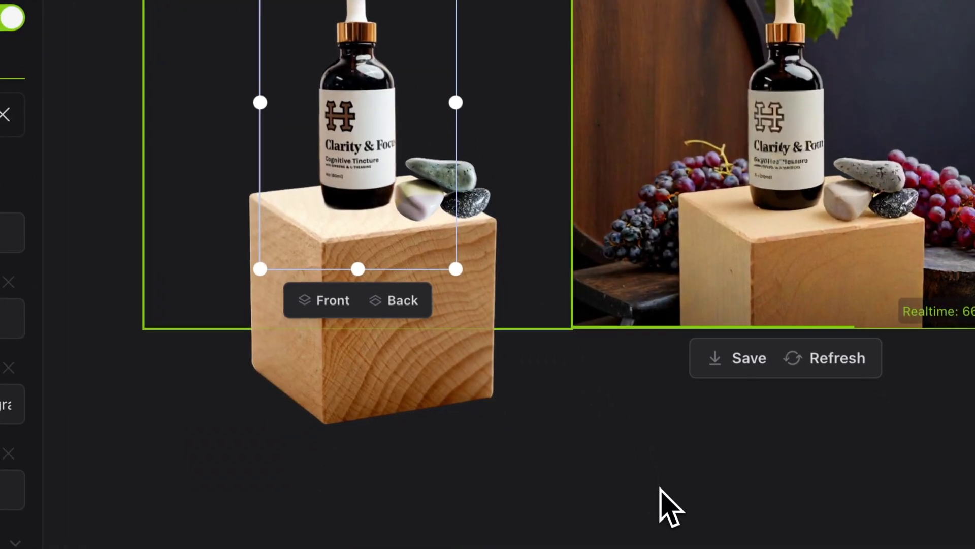
left_click(485, 298)
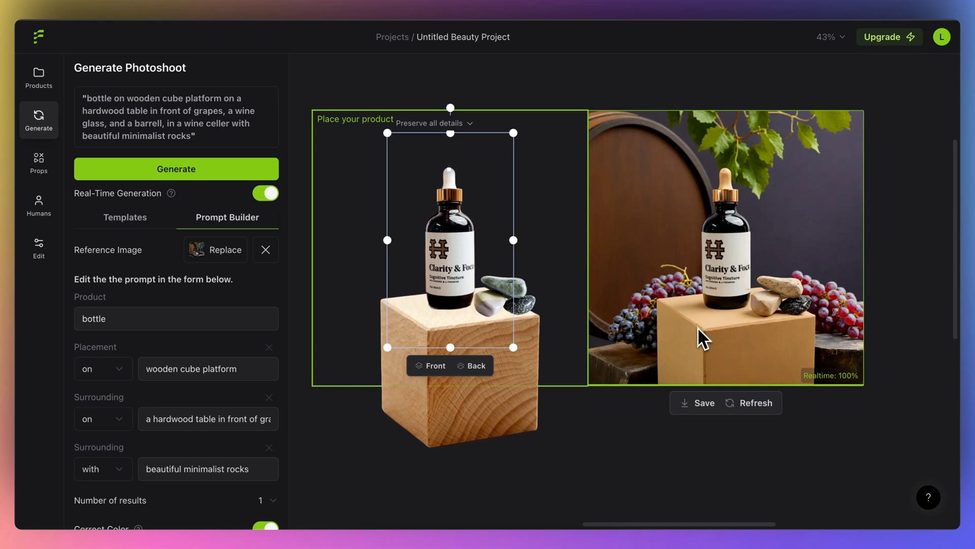
- Set the wooden cube's Image Type to Blend to Scene, then check the rocks prop
left_click(501, 400)
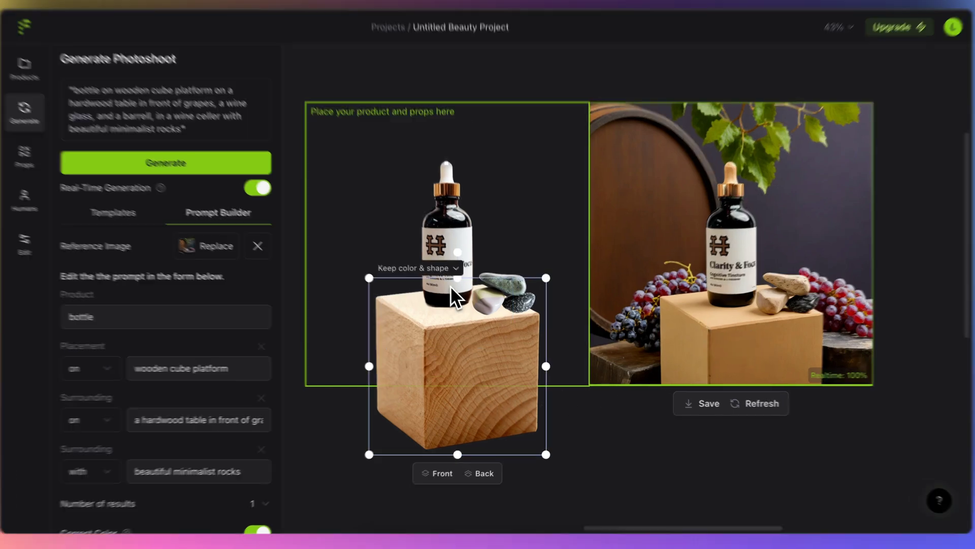
left_click(447, 271)
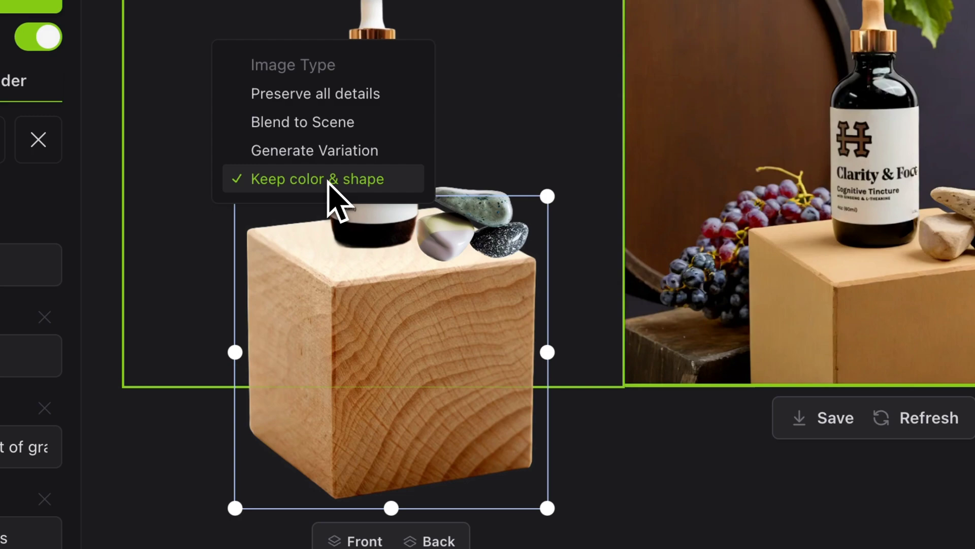
left_click(308, 133)
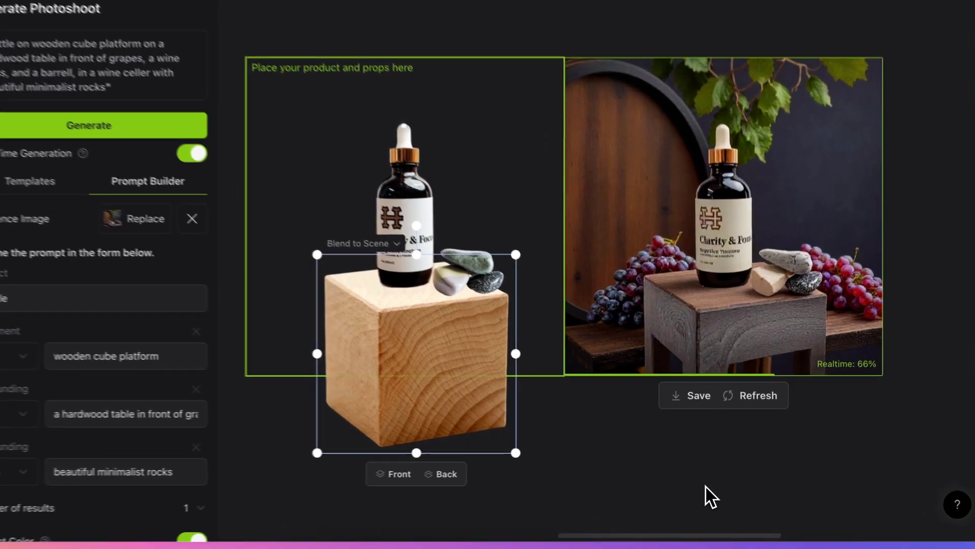
left_click(620, 399)
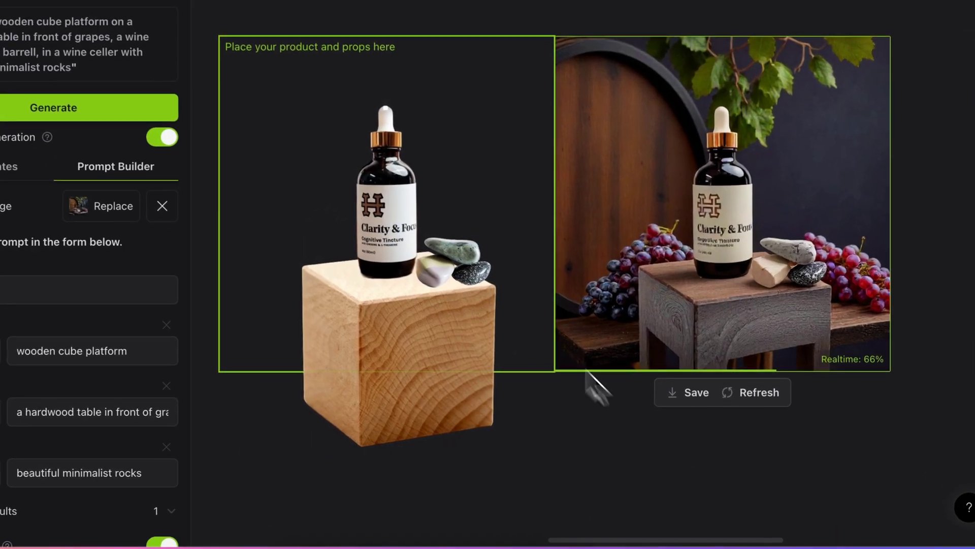
left_click(456, 254)
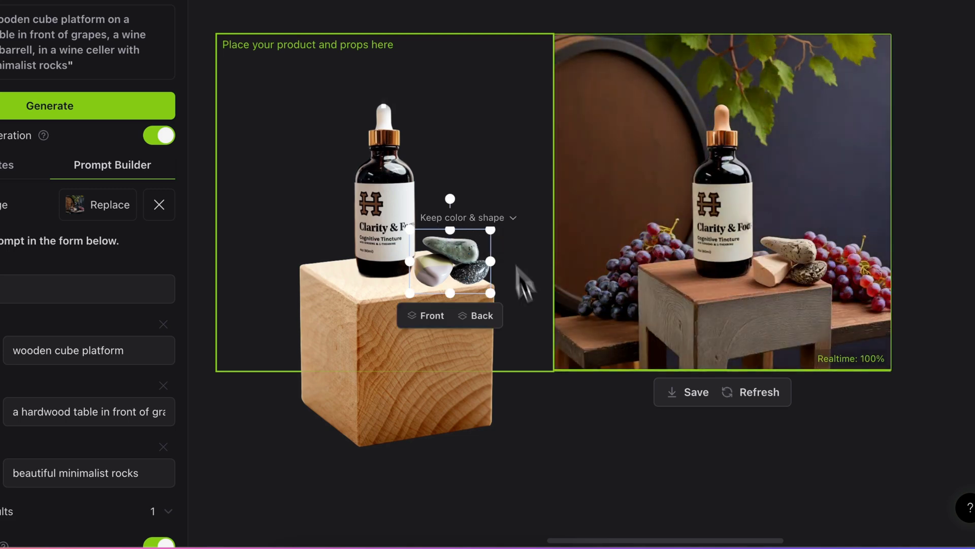
left_click(593, 413)
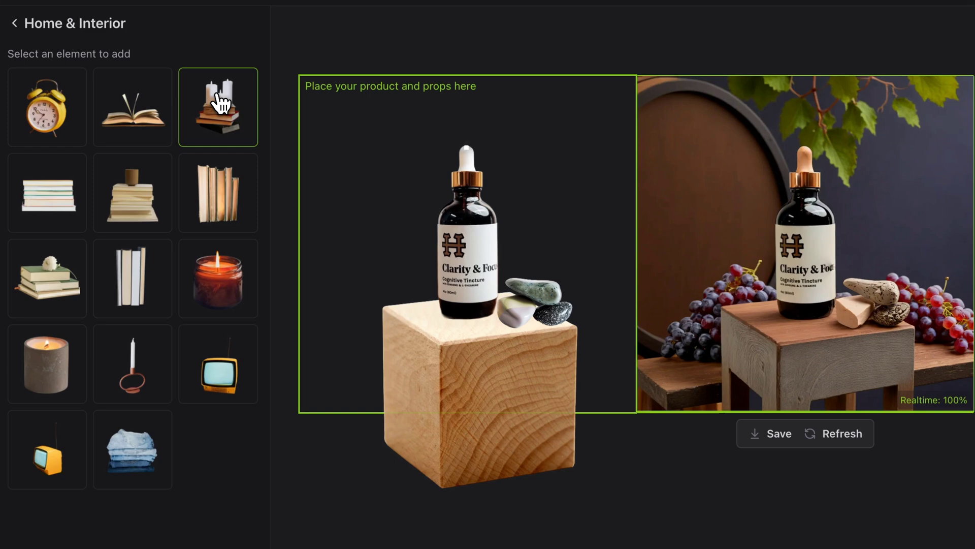
- Add the candles-on-books prop left of the cube, shrink it and send it behind the cube
left_click(246, 128)
left_click_drag(667, 300, 349, 321)
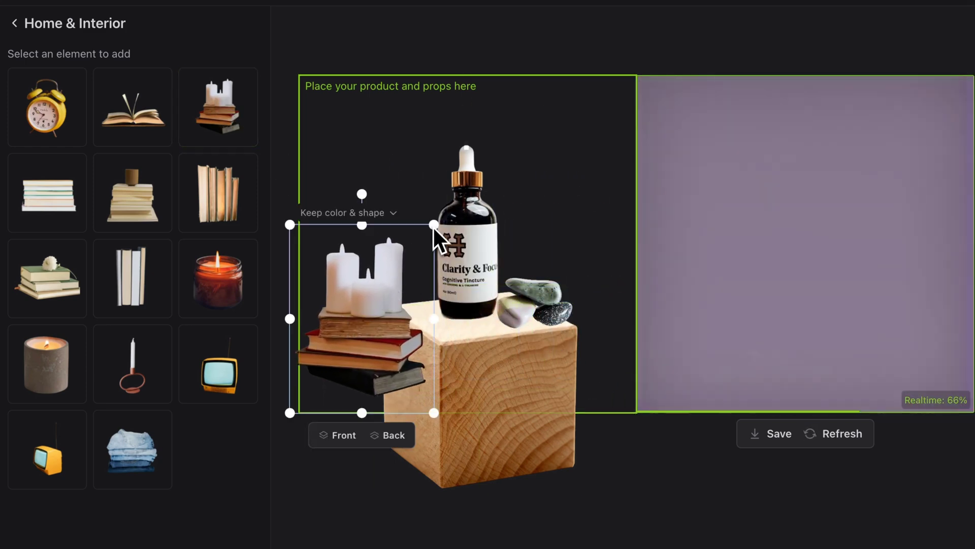
left_click_drag(433, 226, 413, 257)
left_click_drag(360, 287, 369, 290)
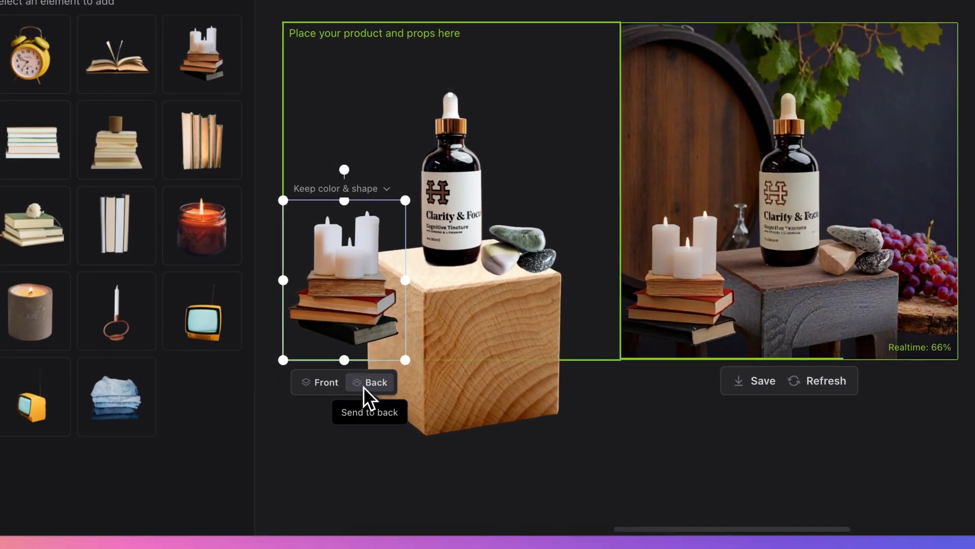
left_click(388, 435)
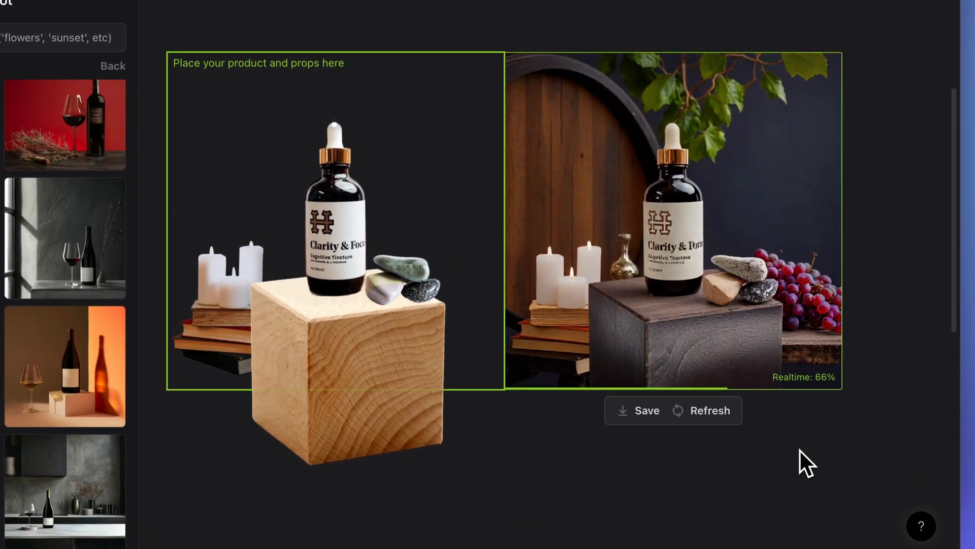
- Save the wine-cellar render as a copy and place it right of the live preview
right_click(731, 276)
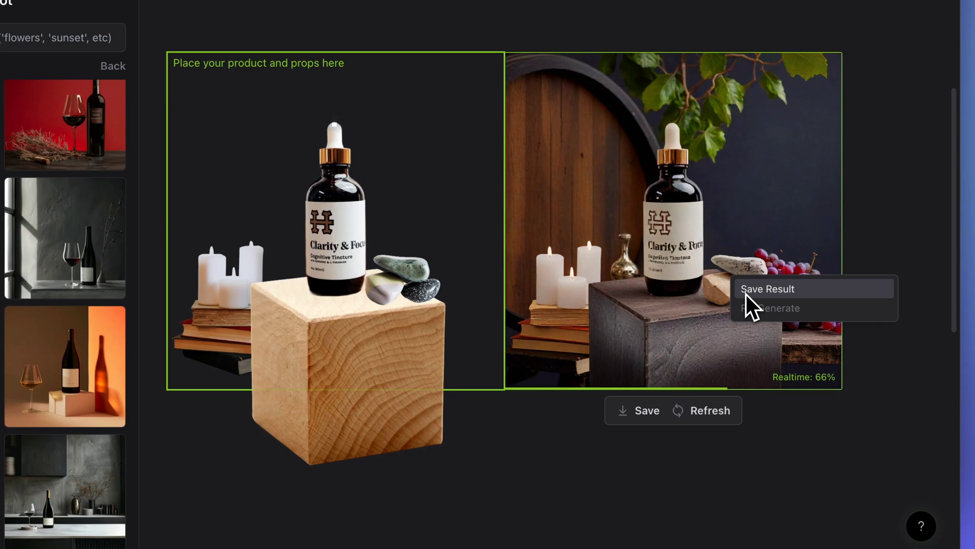
left_click(745, 290)
left_click_drag(875, 460, 581, 447)
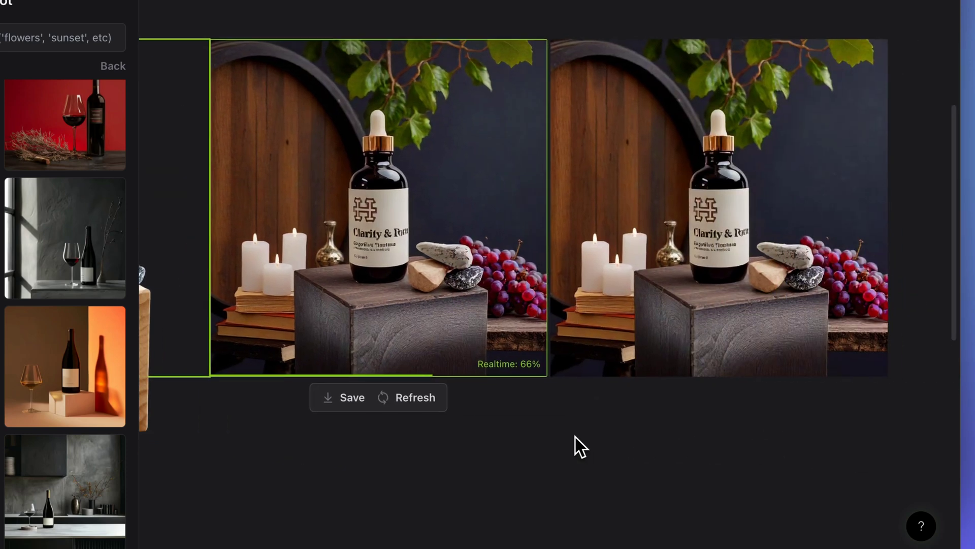
left_click_drag(730, 258, 769, 258)
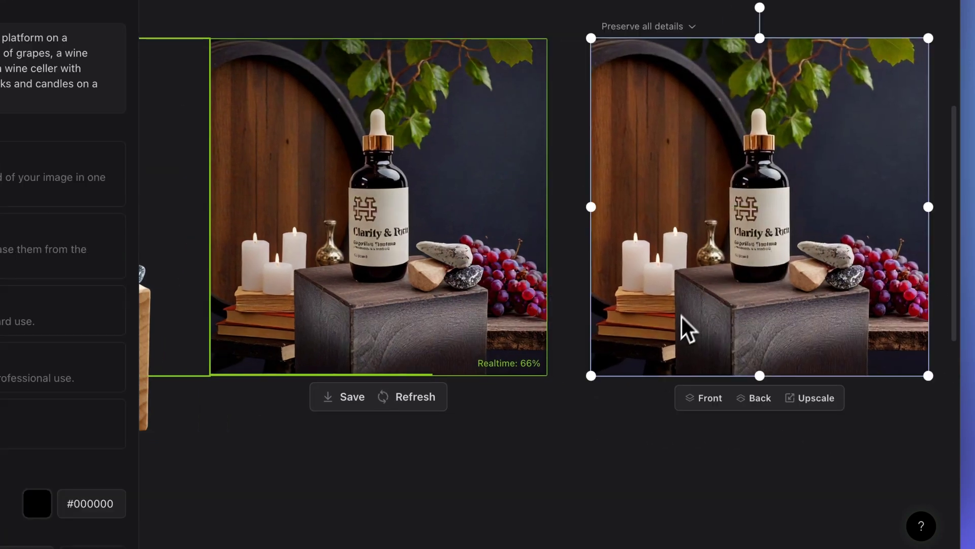
left_click_drag(532, 448, 601, 452)
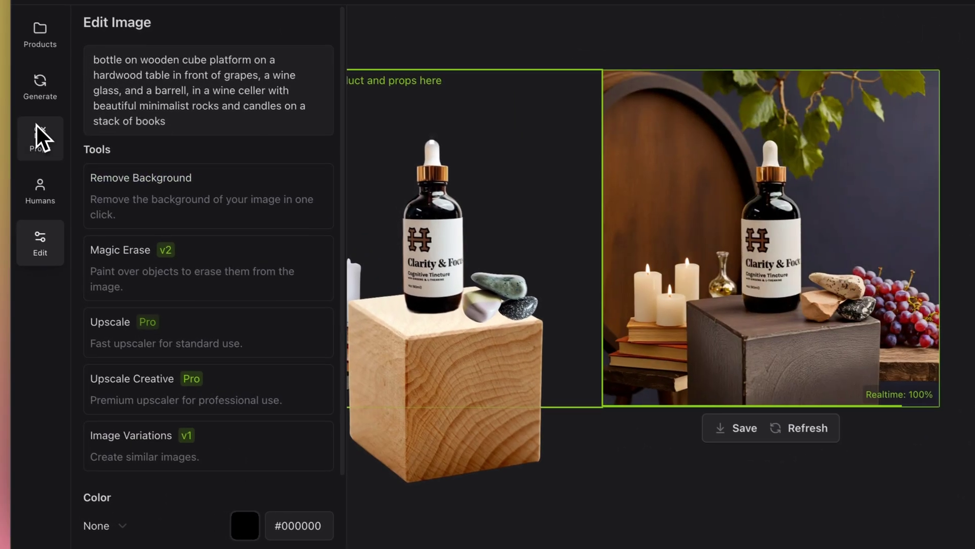
- Switch the preview scene from the wine cellar to the Office desk template, then scroll to the Vegetables templates
left_click(41, 86)
scroll(279, 311, "down", 10)
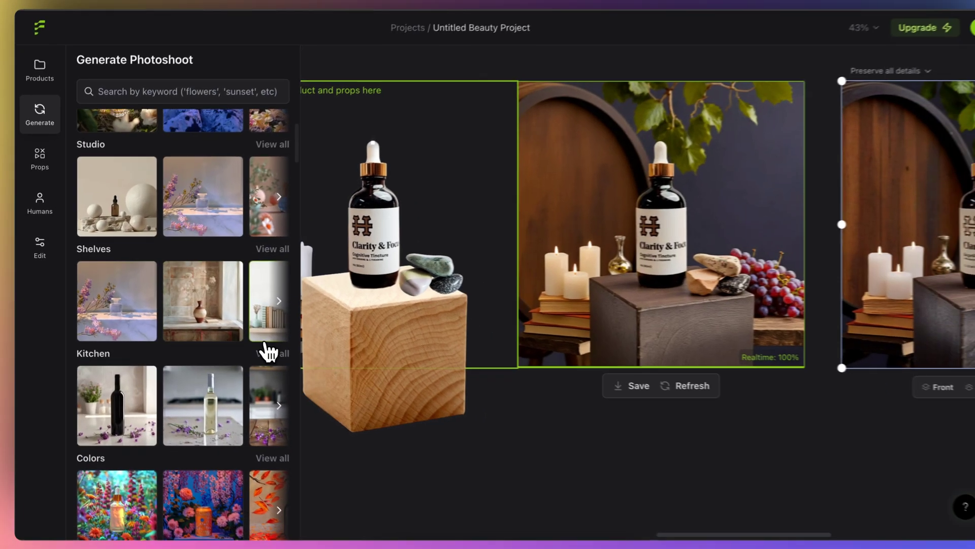
scroll(268, 350, "down", 10)
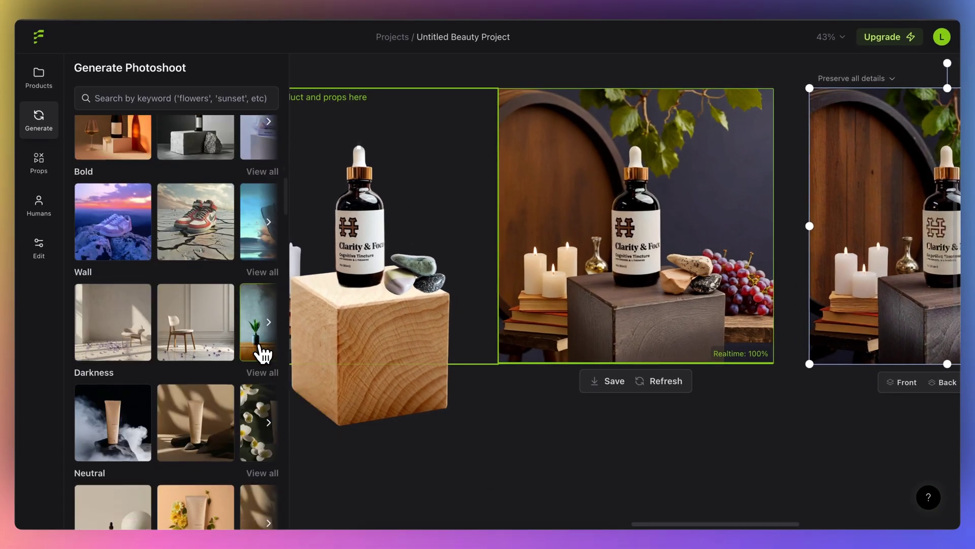
scroll(263, 353, "down", 10)
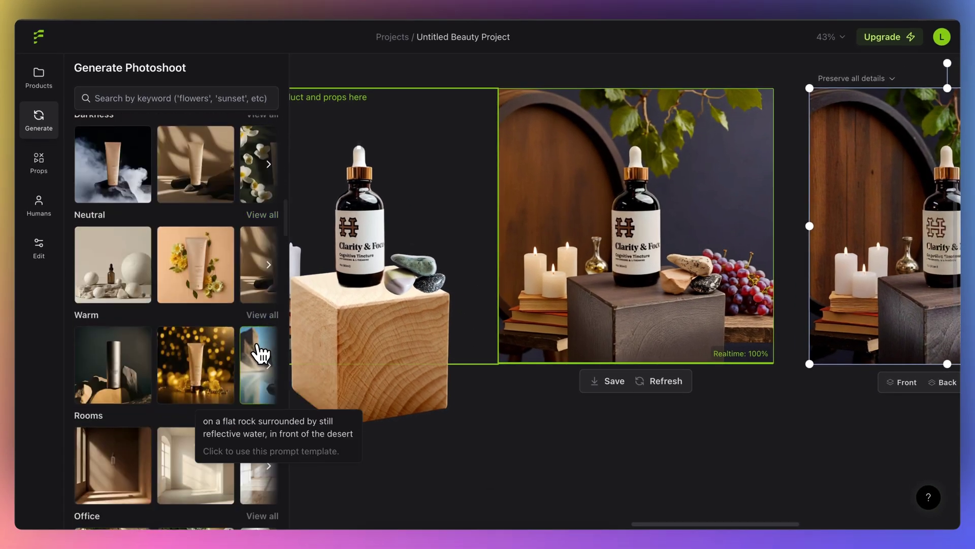
scroll(261, 350, "up", 1)
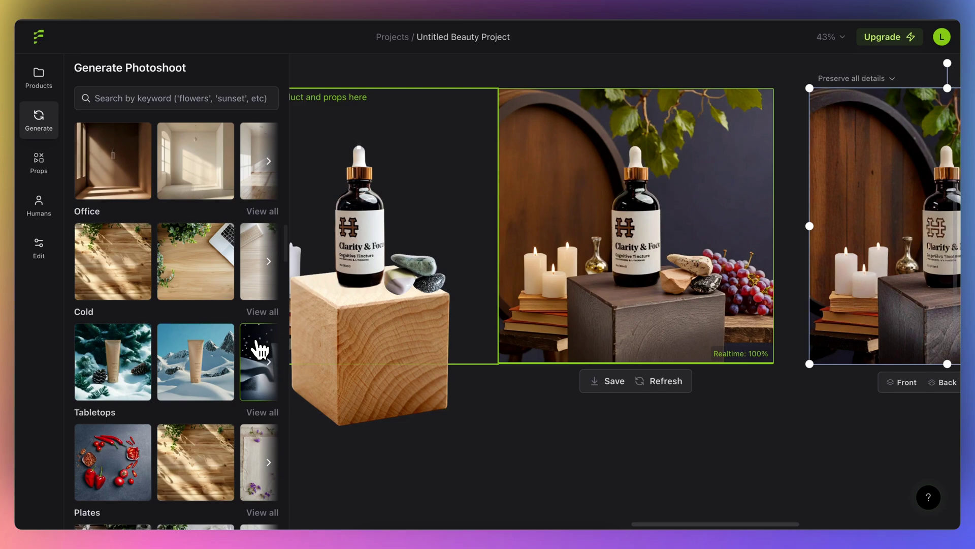
scroll(206, 276, "up", 2)
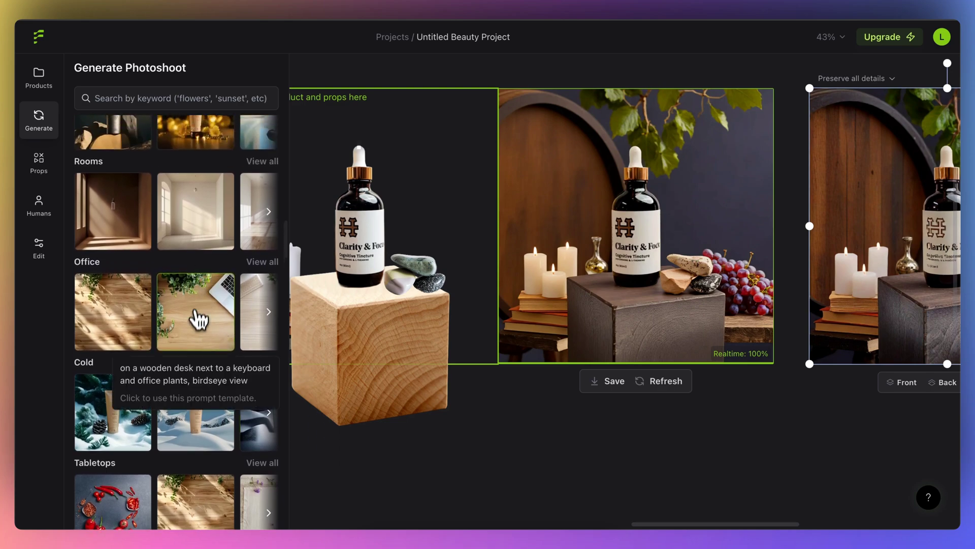
scroll(187, 315, "up", 2)
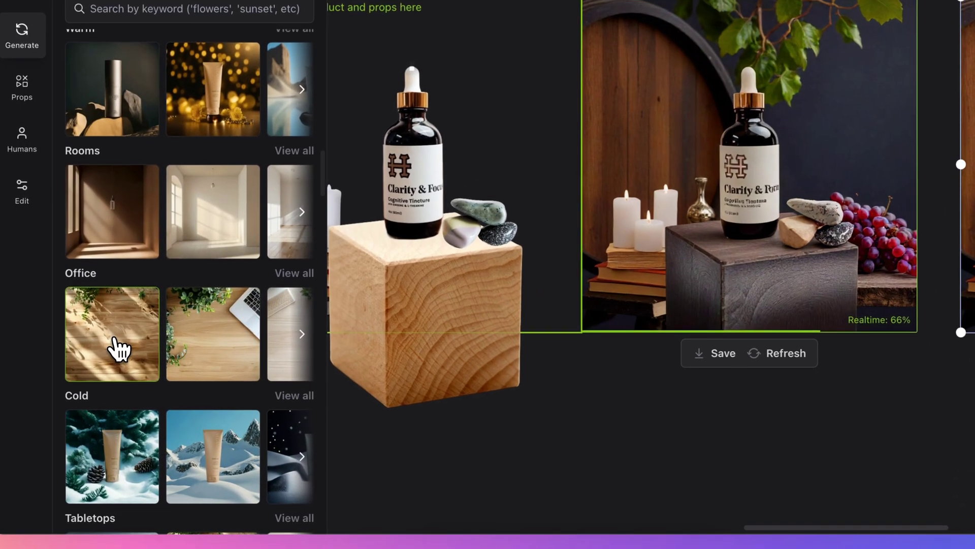
mouse_move(187, 382)
left_click(203, 350)
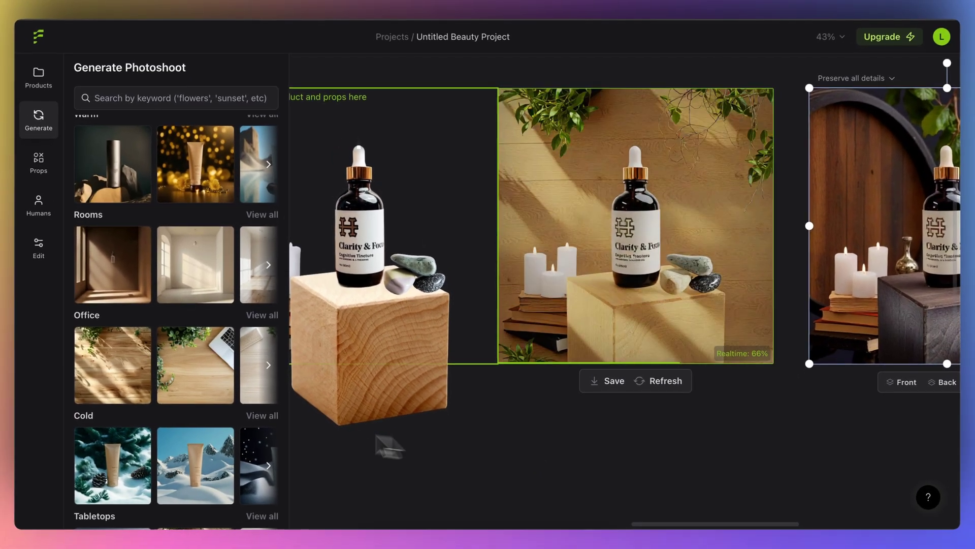
scroll(223, 434, "down", 10)
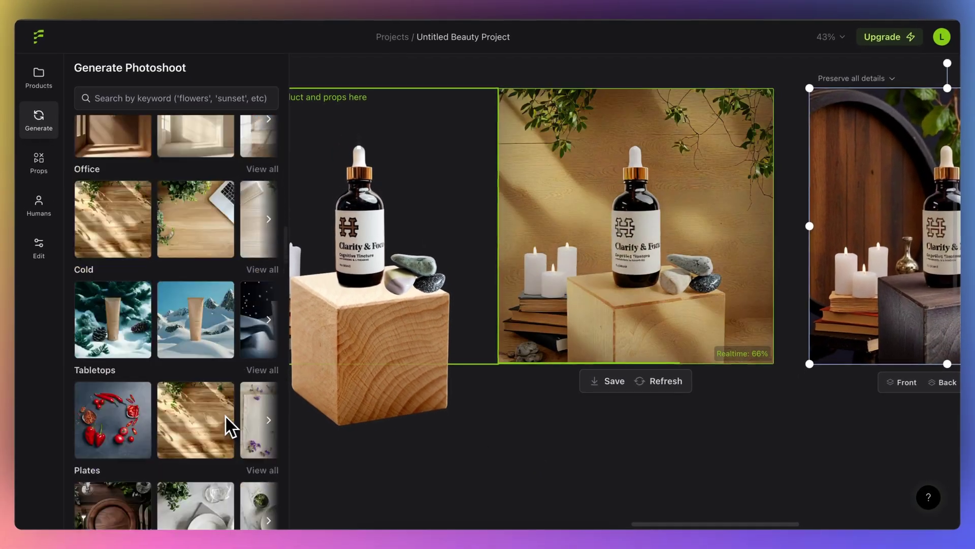
mouse_move(195, 395)
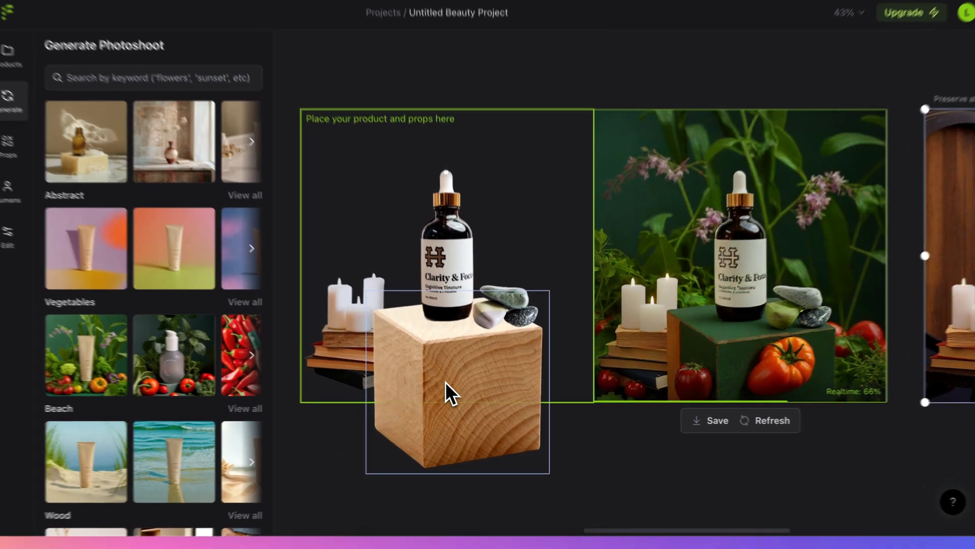
- Set the wooden cube's image type to Keep color & shape, then to Generate Variation
left_click(454, 386)
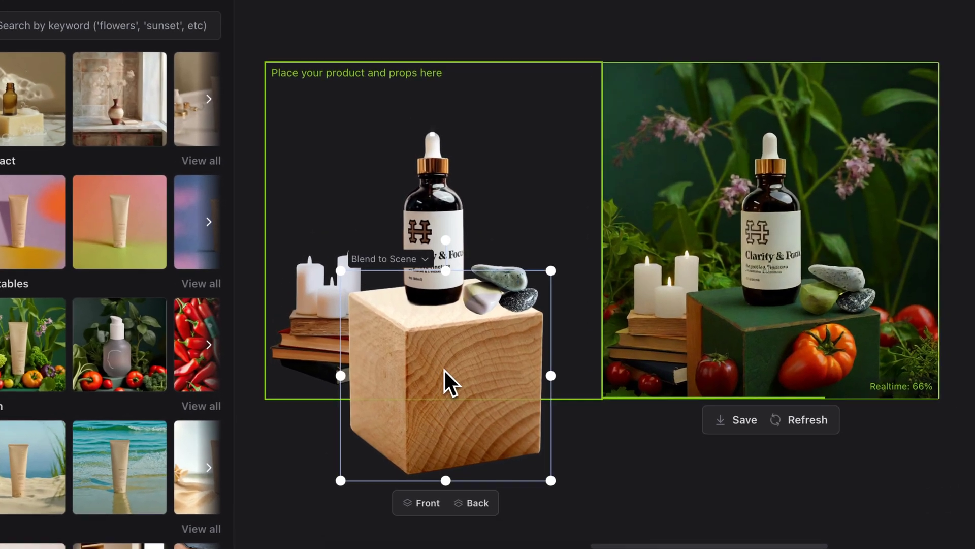
left_click(425, 259)
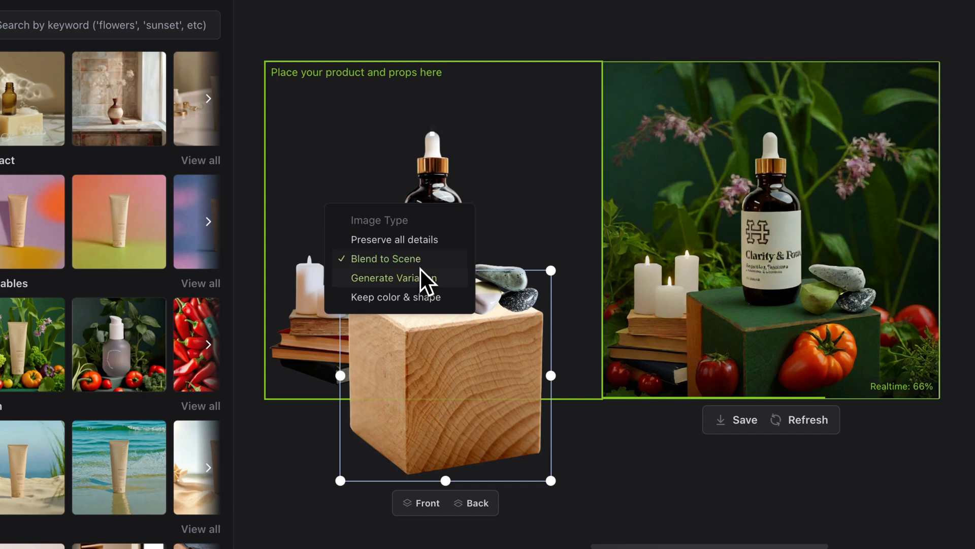
left_click(421, 300)
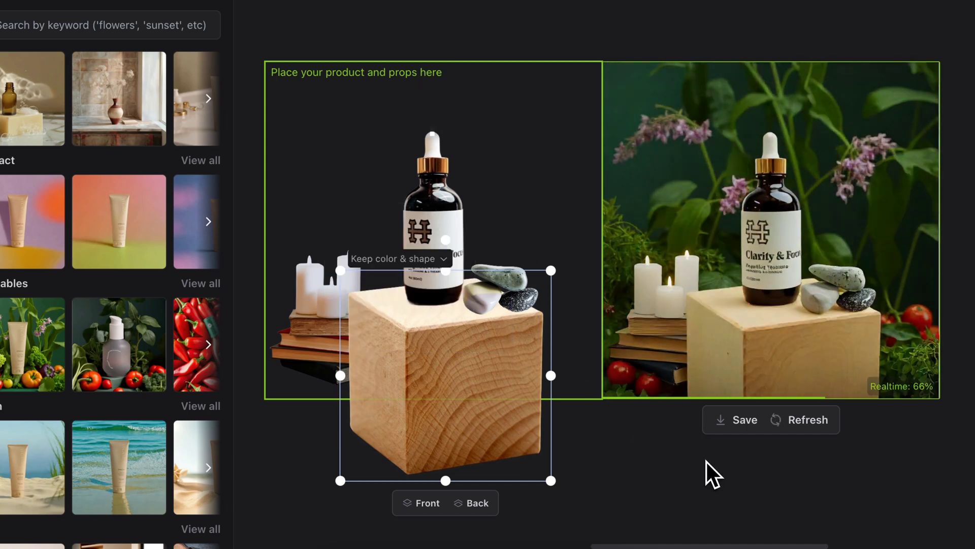
left_click(408, 262)
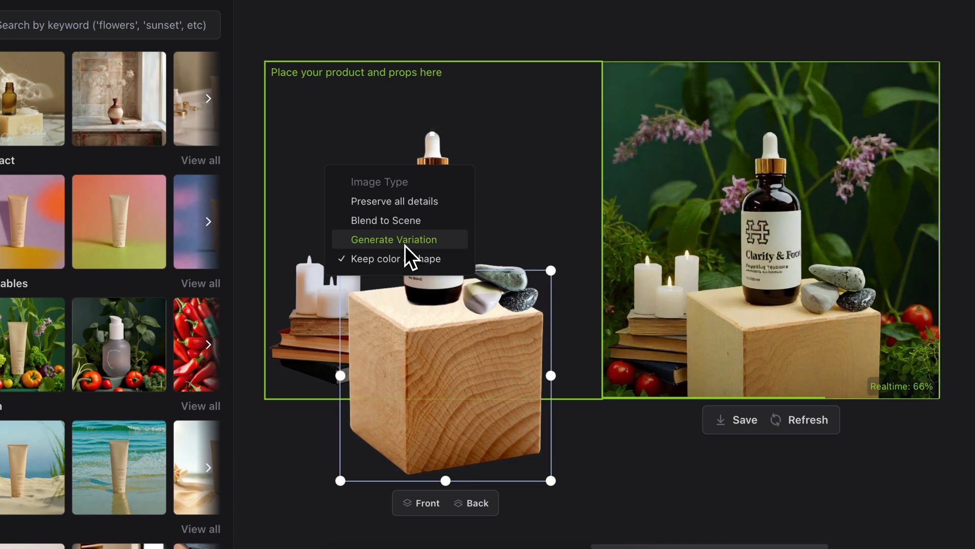
left_click(409, 240)
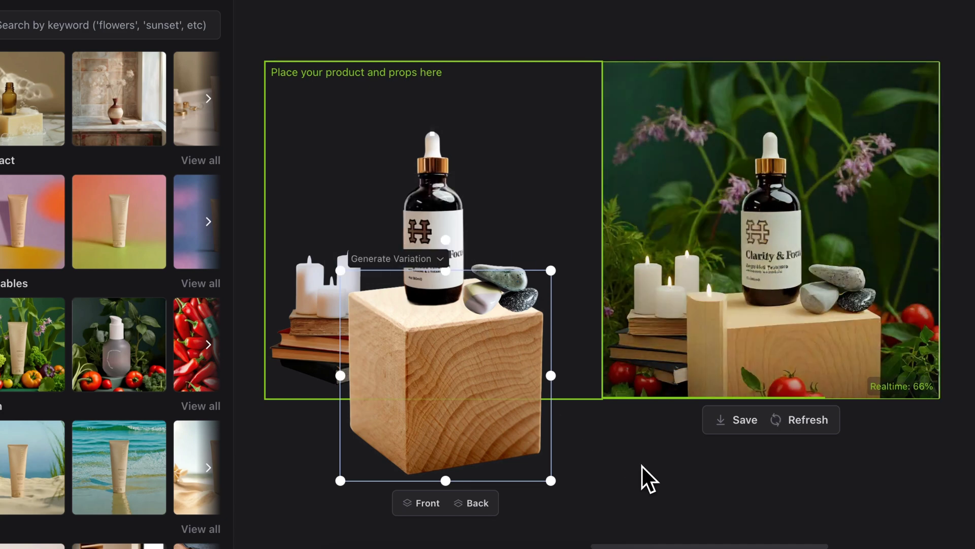
left_click(440, 259)
left_click(569, 381)
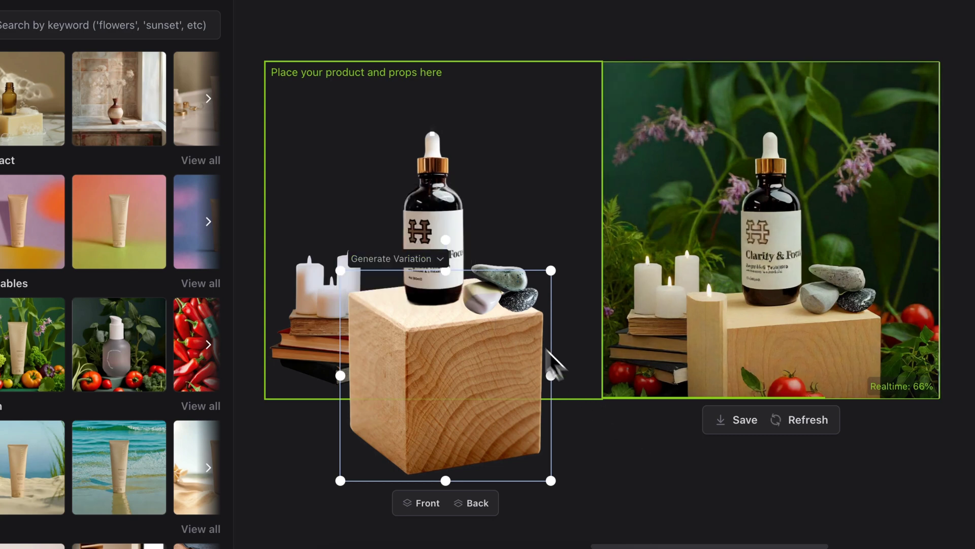
- Set the candles on the books to Generate Variation and the cube to Blend to Scene
left_click(320, 316)
left_click(364, 242)
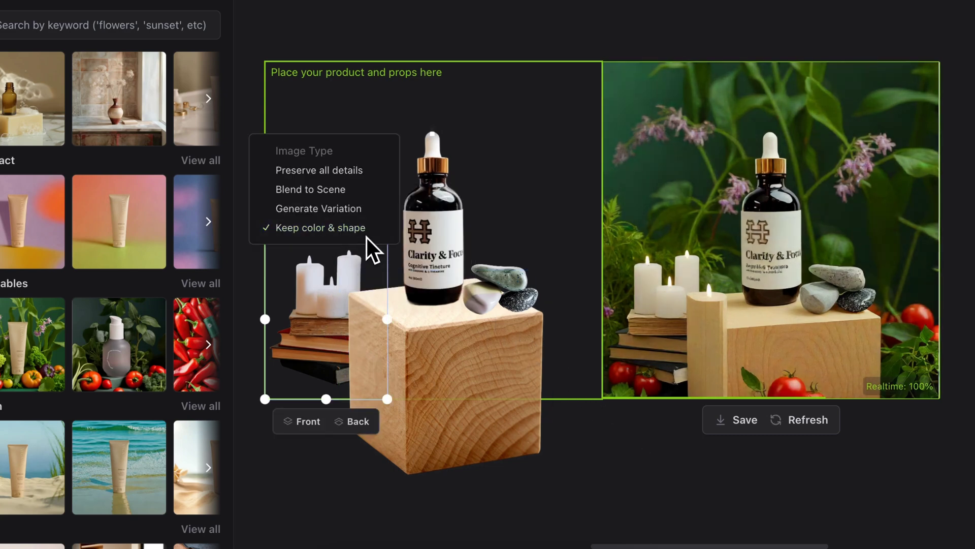
left_click(350, 209)
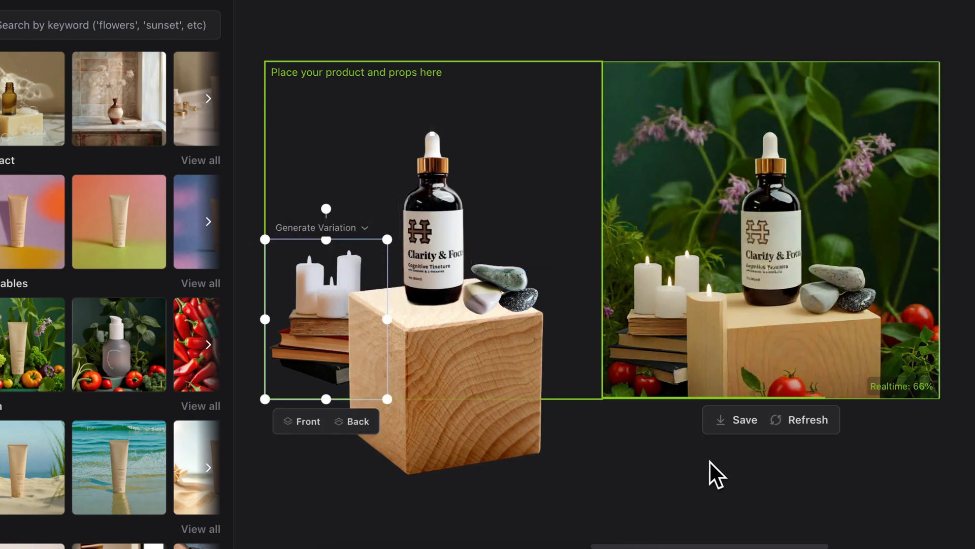
left_click(508, 370)
left_click(397, 260)
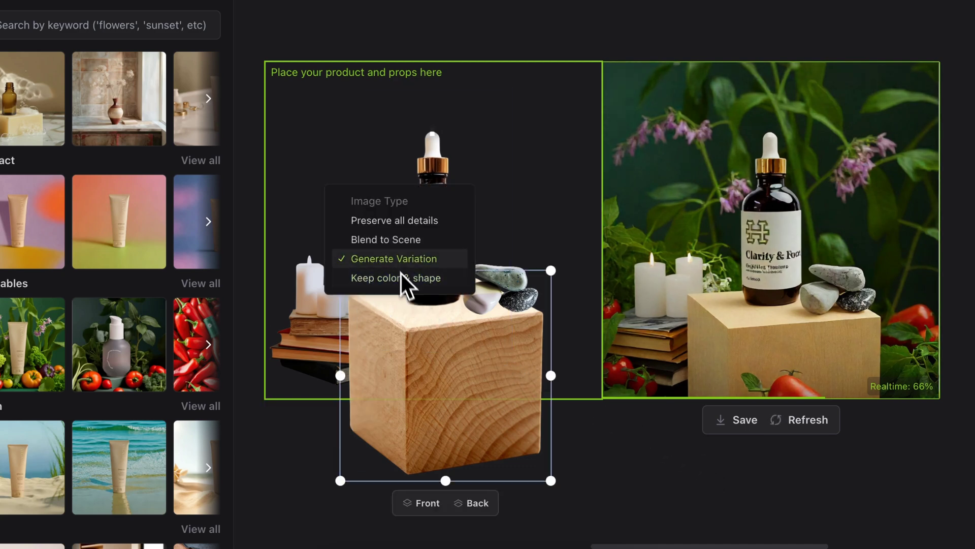
left_click(400, 239)
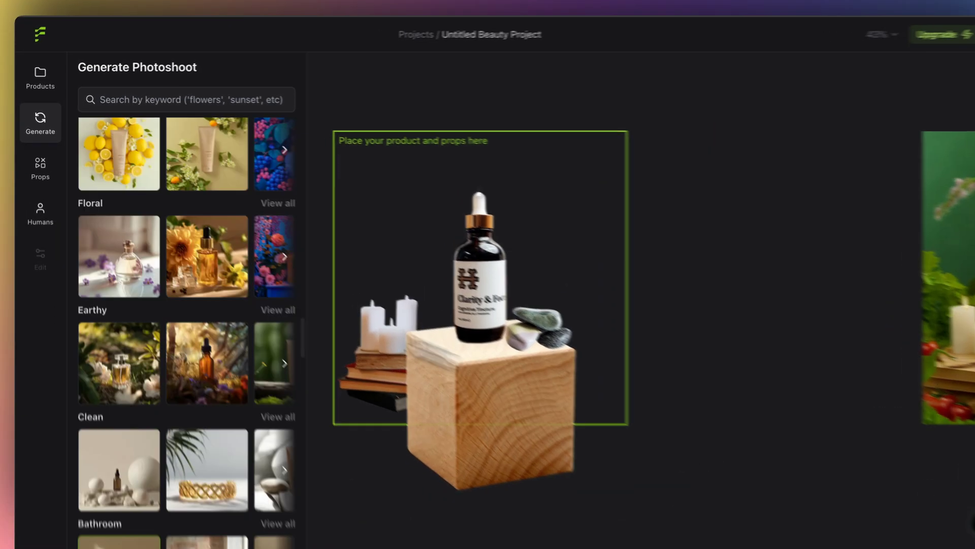
- Generate a full render of the bottle from the leafy-jungle tomato prompt
scroll(113, 206, "up", 15)
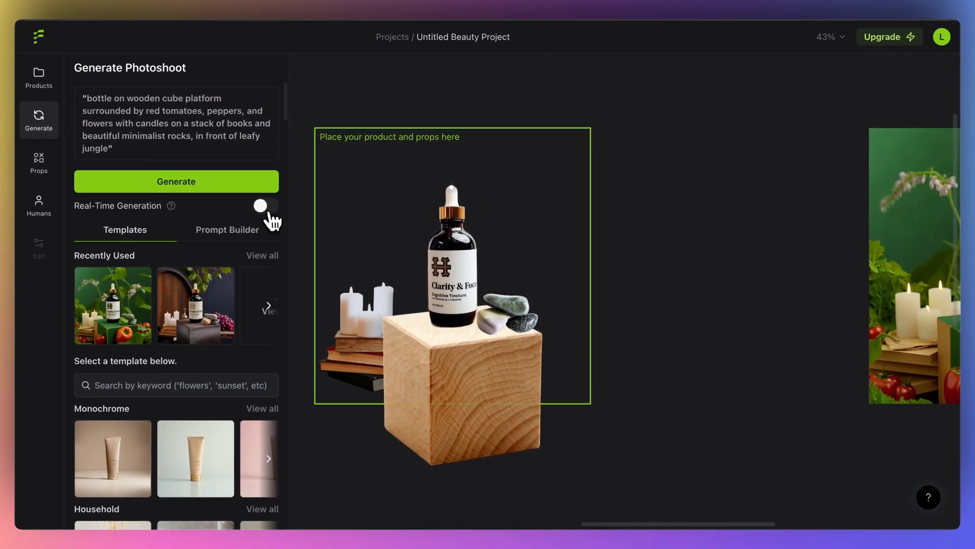
left_click(189, 188)
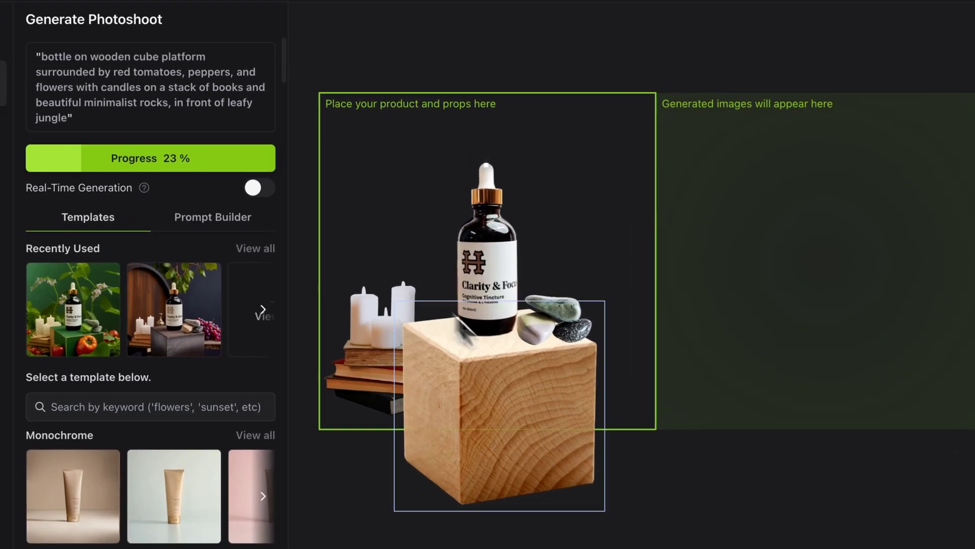